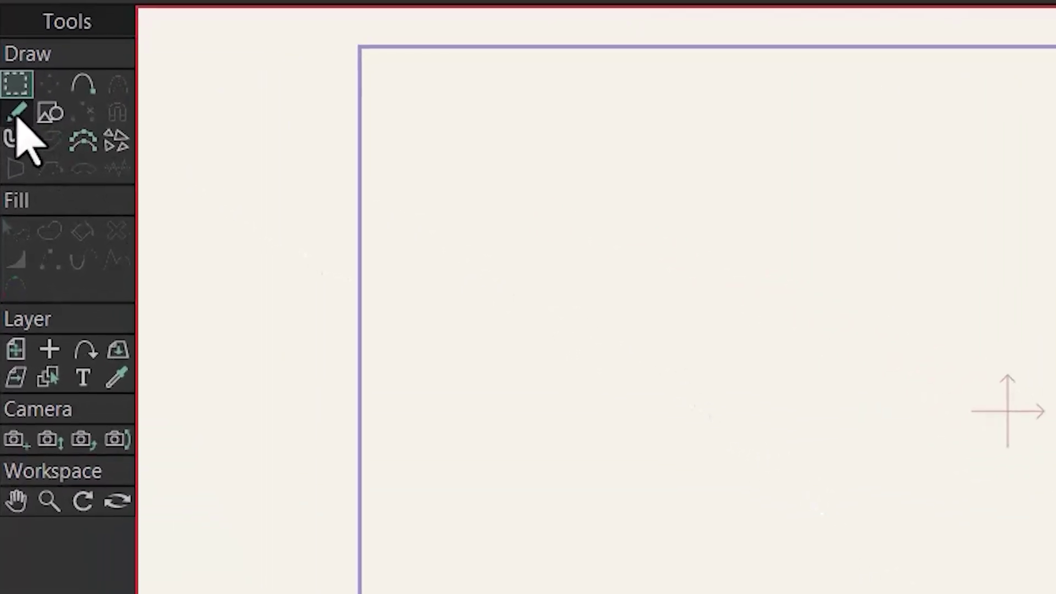
- With the Freehand tool, draw a wavy test stroke across the canvas, then erase it completely
{"action": "left_click", "coordinate": [16, 118]}
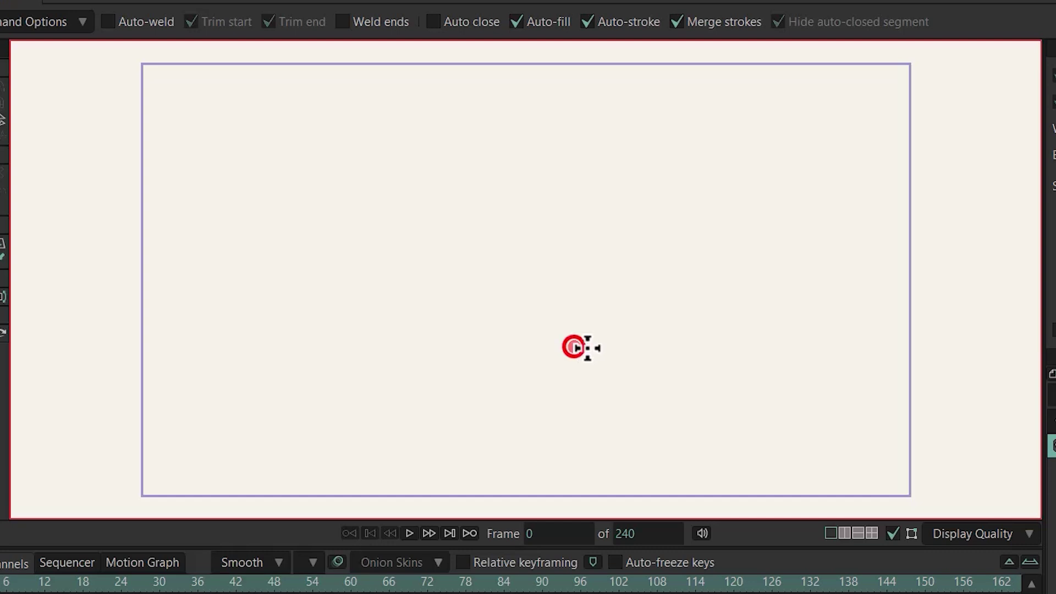
{"action": "left_click", "coordinate": [573, 347]}
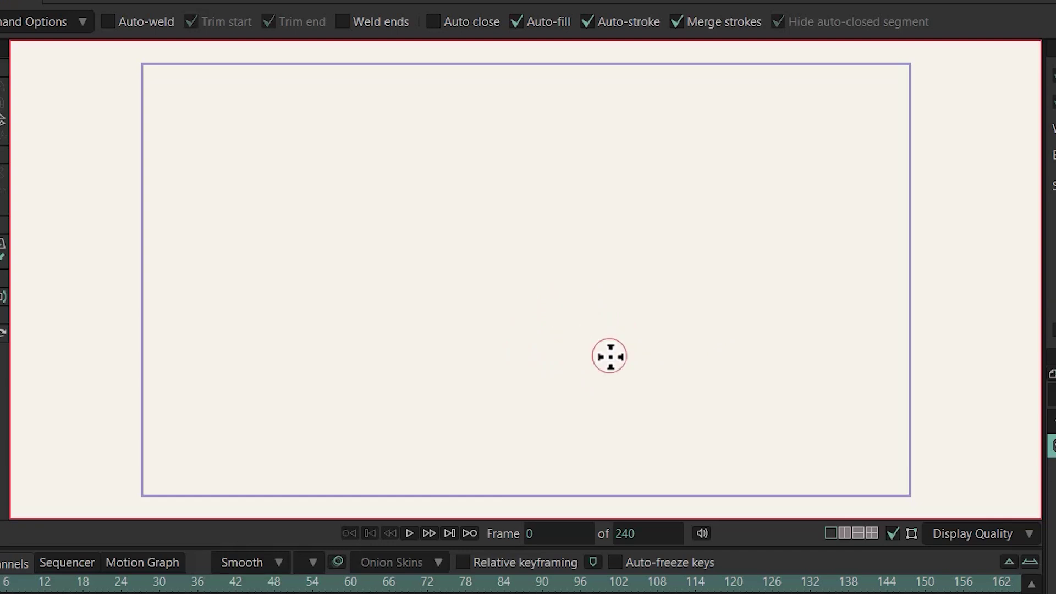
{"action": "mouse_move", "coordinate": [778, 246]}
{"action": "left_mouse_down"}
{"action": "mouse_move", "coordinate": [628, 311]}
{"action": "mouse_move", "coordinate": [486, 342]}
{"action": "mouse_move", "coordinate": [325, 323]}
{"action": "left_mouse_up"}
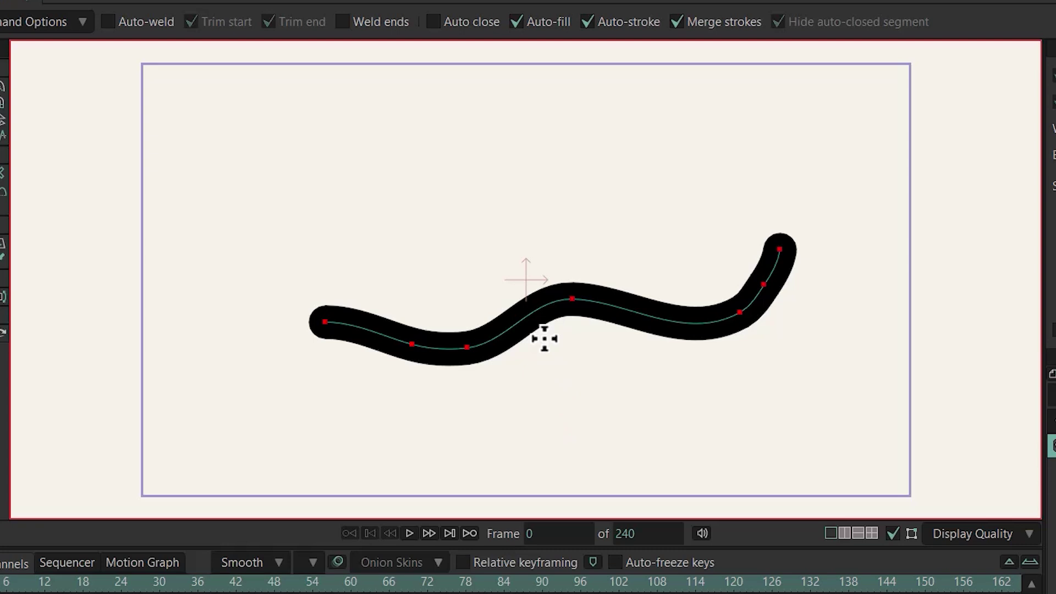
{"action": "mouse_move", "coordinate": [546, 338]}
{"action": "left_mouse_down"}
{"action": "mouse_move", "coordinate": [573, 291]}
{"action": "mouse_move", "coordinate": [697, 332]}
{"action": "mouse_move", "coordinate": [747, 309]}
{"action": "left_mouse_up"}
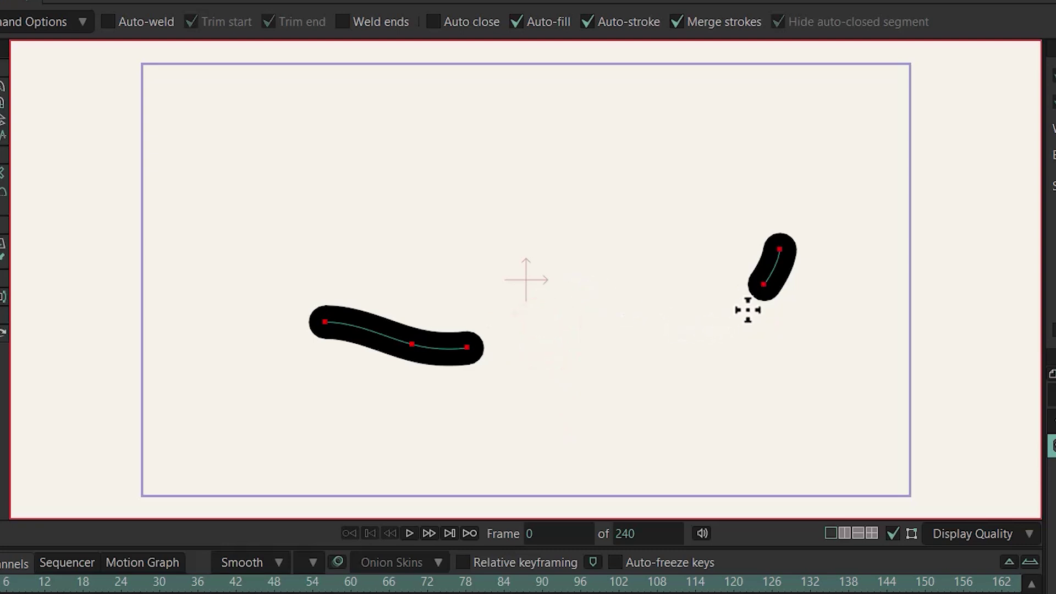
{"action": "mouse_move", "coordinate": [459, 361]}
{"action": "left_mouse_down"}
{"action": "mouse_move", "coordinate": [401, 361]}
{"action": "mouse_move", "coordinate": [320, 323]}
{"action": "mouse_move", "coordinate": [702, 297]}
{"action": "mouse_move", "coordinate": [669, 278]}
{"action": "left_mouse_up"}
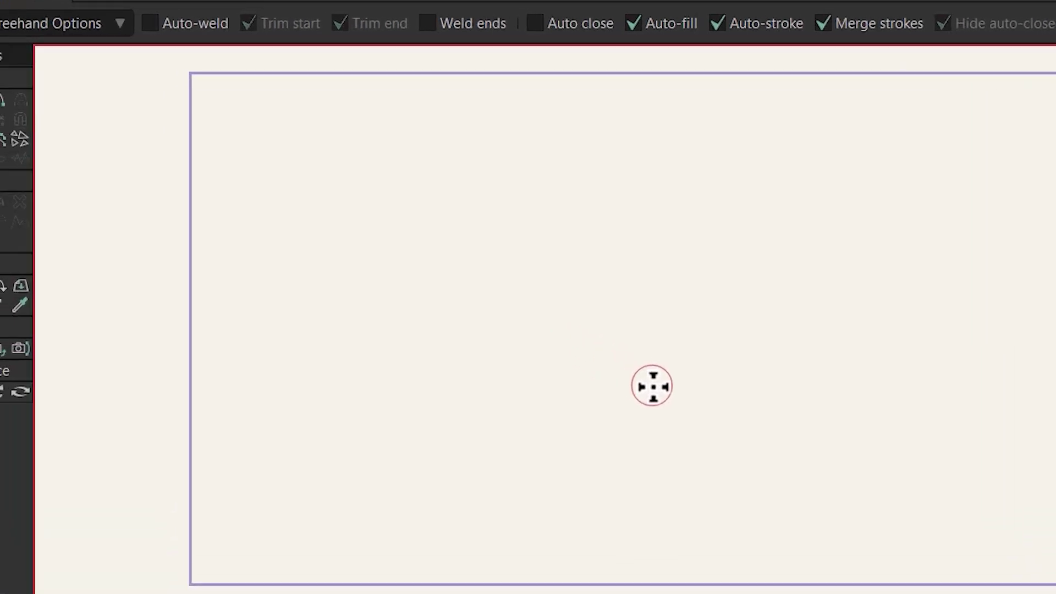
- Set freehand line width to Random with 10% width variation and undo the two test strokes
{"action": "left_click", "coordinate": [172, 34]}
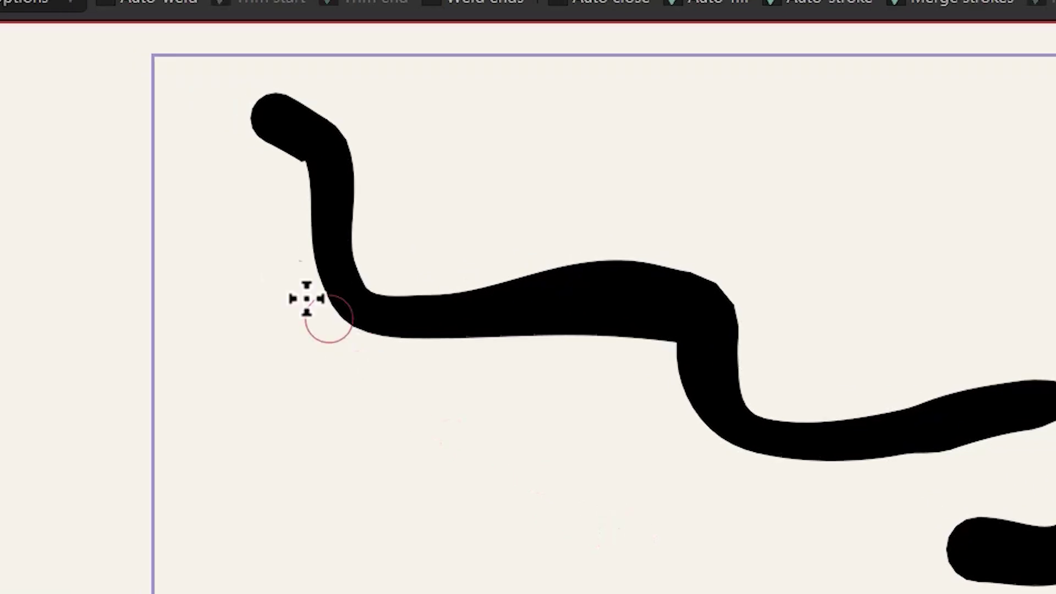
{"action": "left_click", "coordinate": [176, 32]}
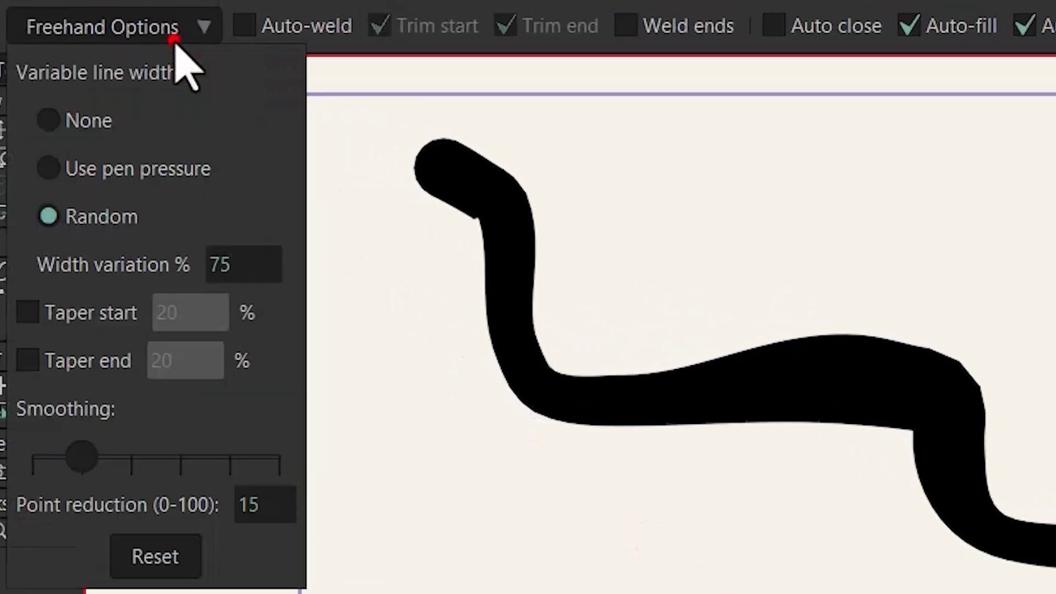
{"action": "double_click", "coordinate": [235, 266]}
{"action": "type", "text": "10"}
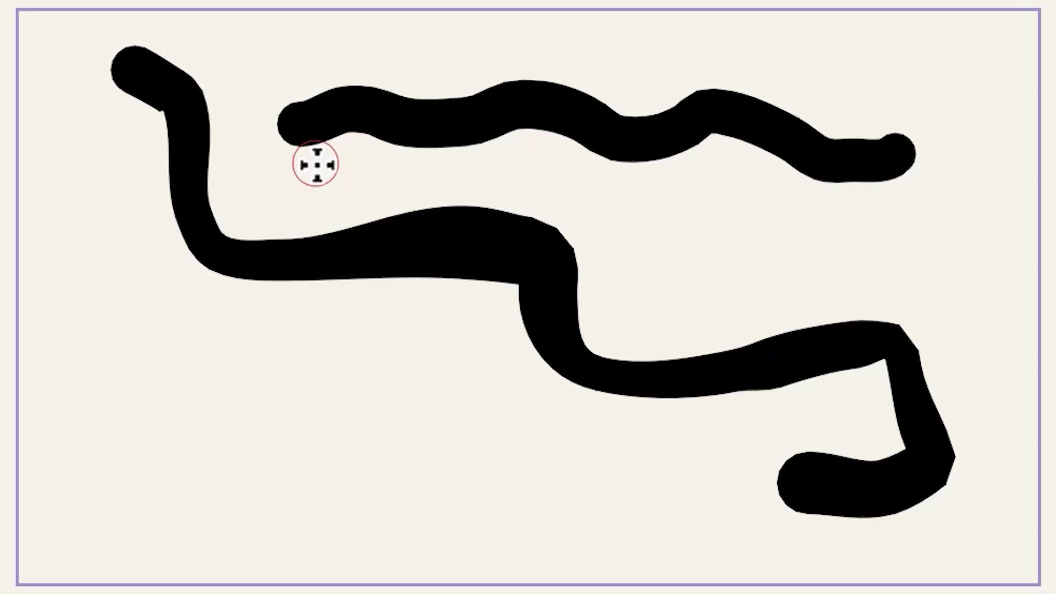
{"action": "key", "text": "ctrl+z"}
{"action": "key", "text": "ctrl+z"}
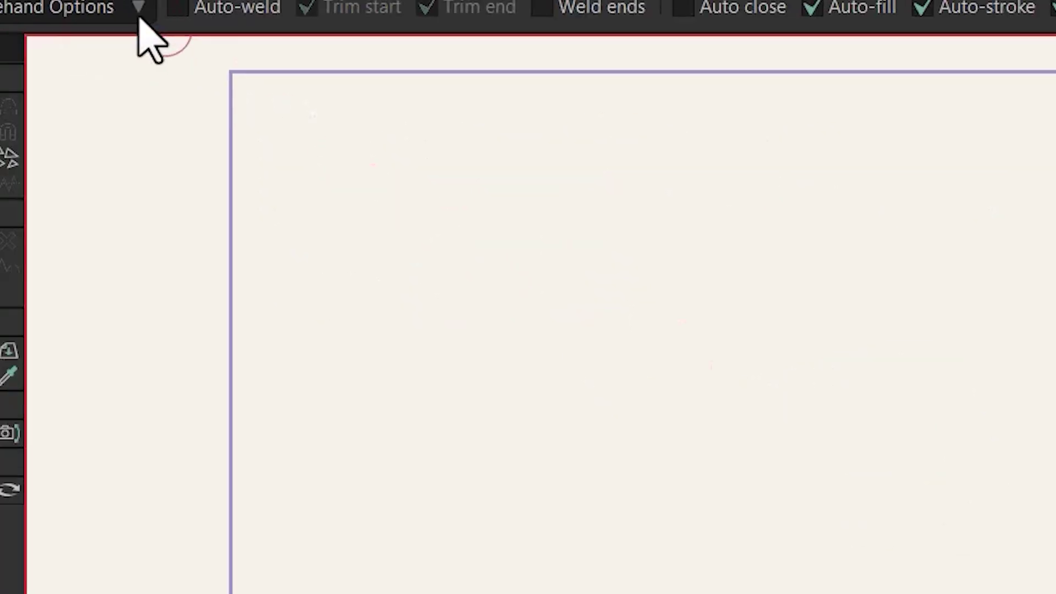
- In Freehand Options, turn Taper start off and Taper end on
{"action": "left_click", "coordinate": [113, 7]}
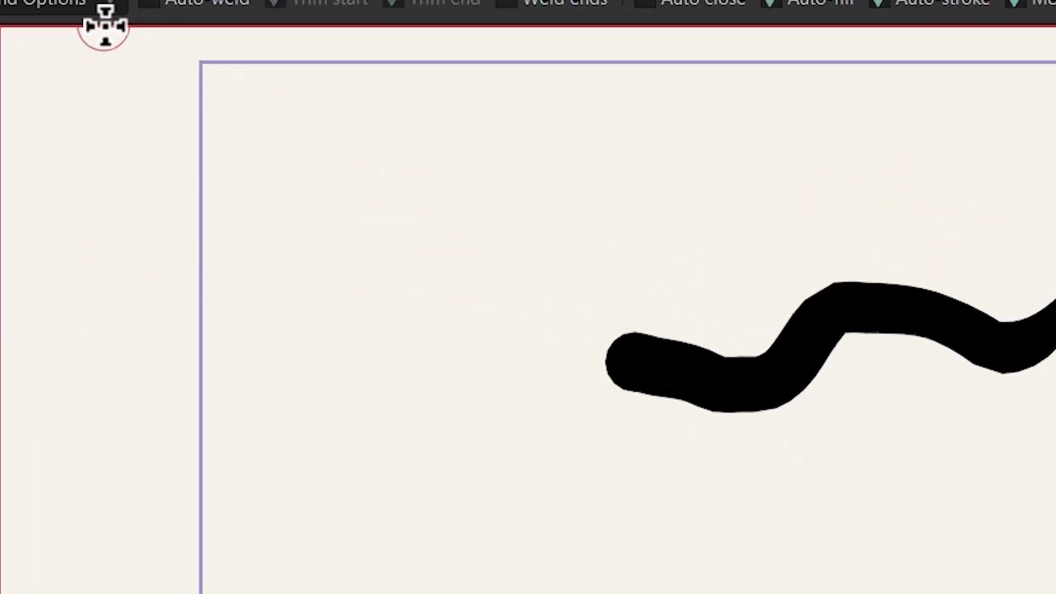
{"action": "left_click", "coordinate": [168, 28]}
{"action": "left_click", "coordinate": [26, 310]}
{"action": "left_click", "coordinate": [26, 357]}
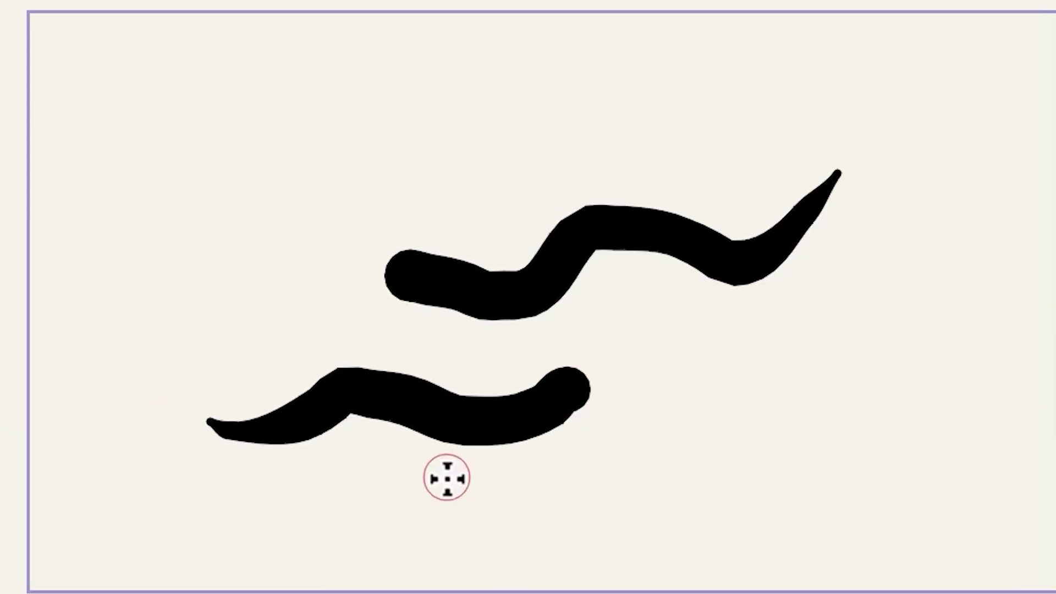
- Set the end taper amount to 0, then to 200%, drawing wavy test strokes between changes
{"action": "left_click", "coordinate": [181, 27]}
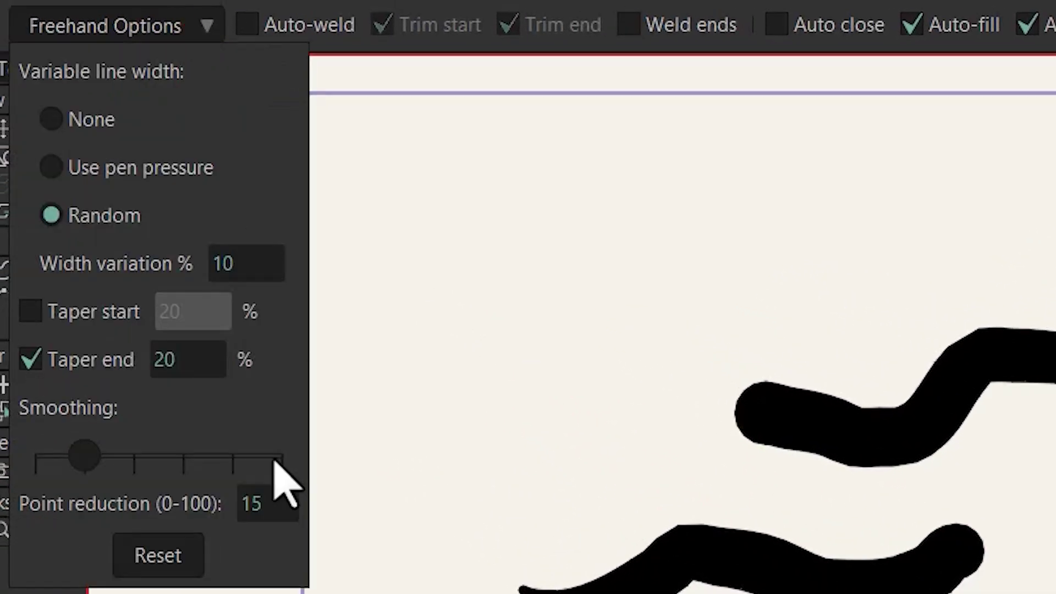
{"action": "left_click", "coordinate": [186, 369]}
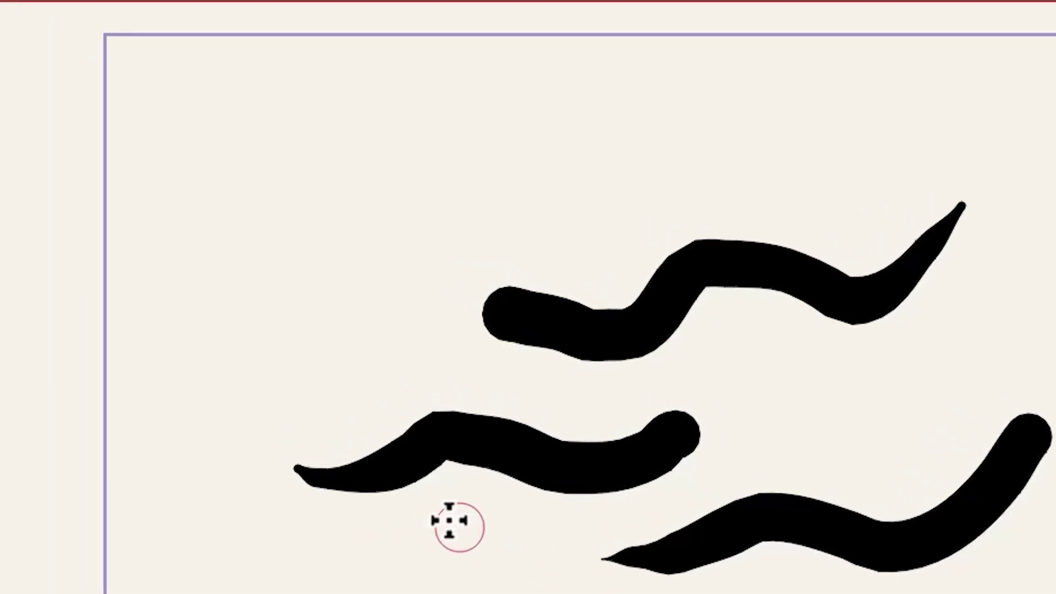
{"action": "left_click", "coordinate": [156, 27]}
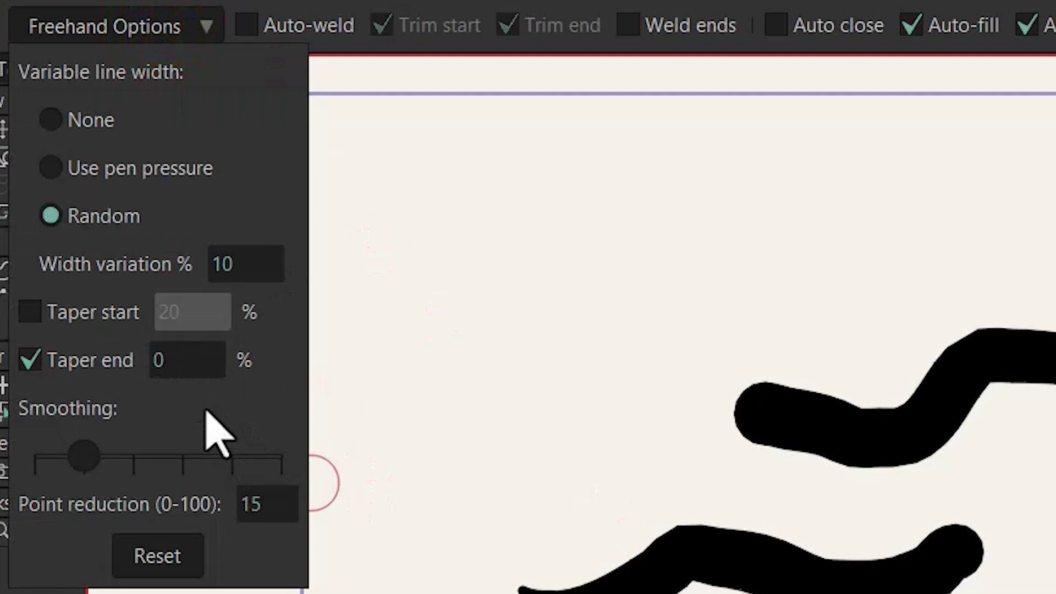
{"action": "left_click", "coordinate": [177, 370]}
{"action": "type", "text": "2"}
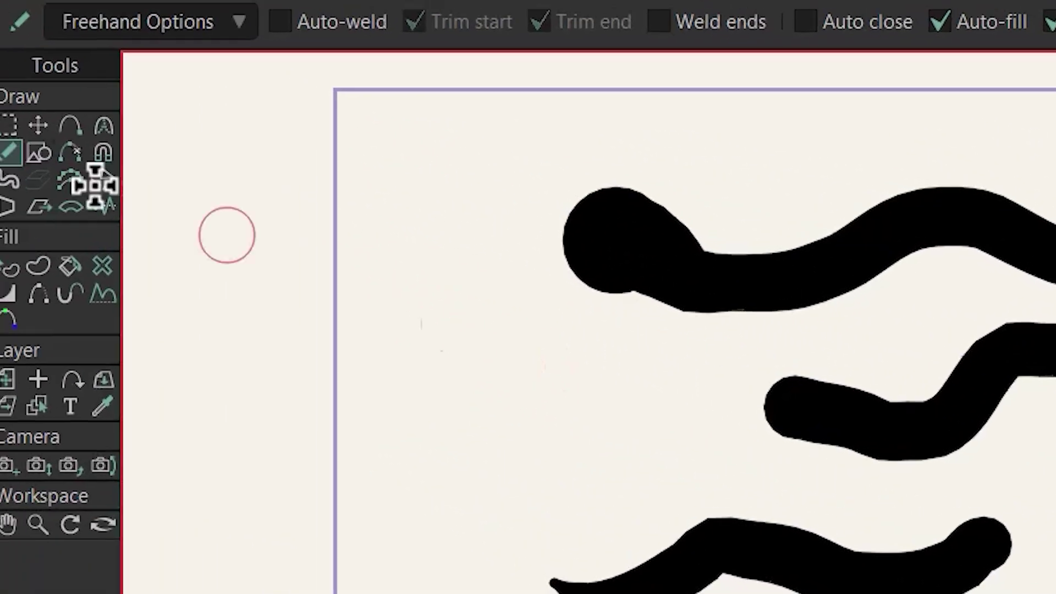
- Draw strokes with Smoothing at minimum, then with Taper end off and Smoothing at maximum
{"action": "left_click", "coordinate": [38, 126]}
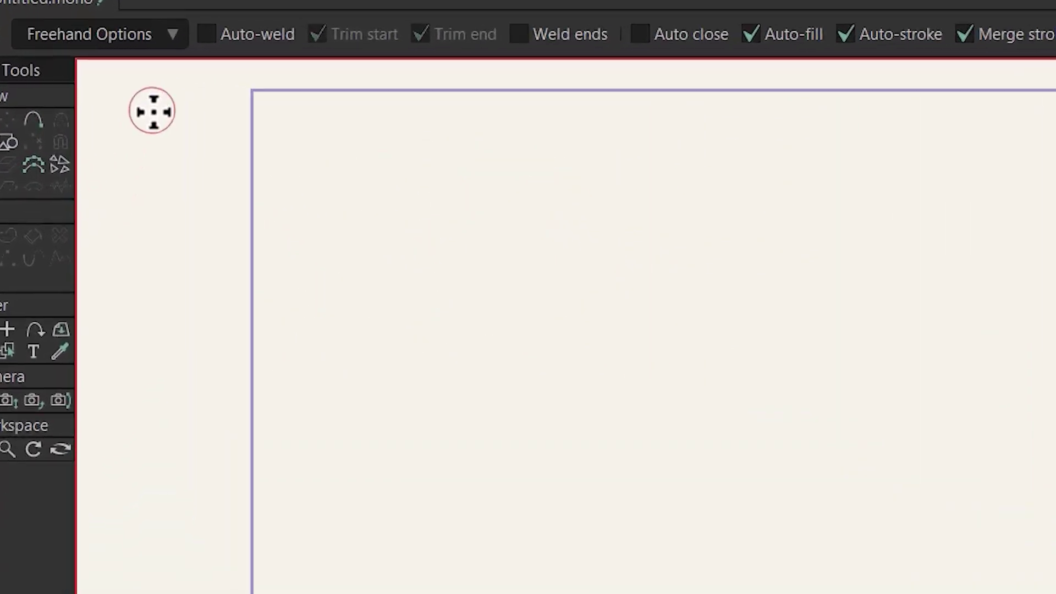
{"action": "left_click", "coordinate": [101, 62]}
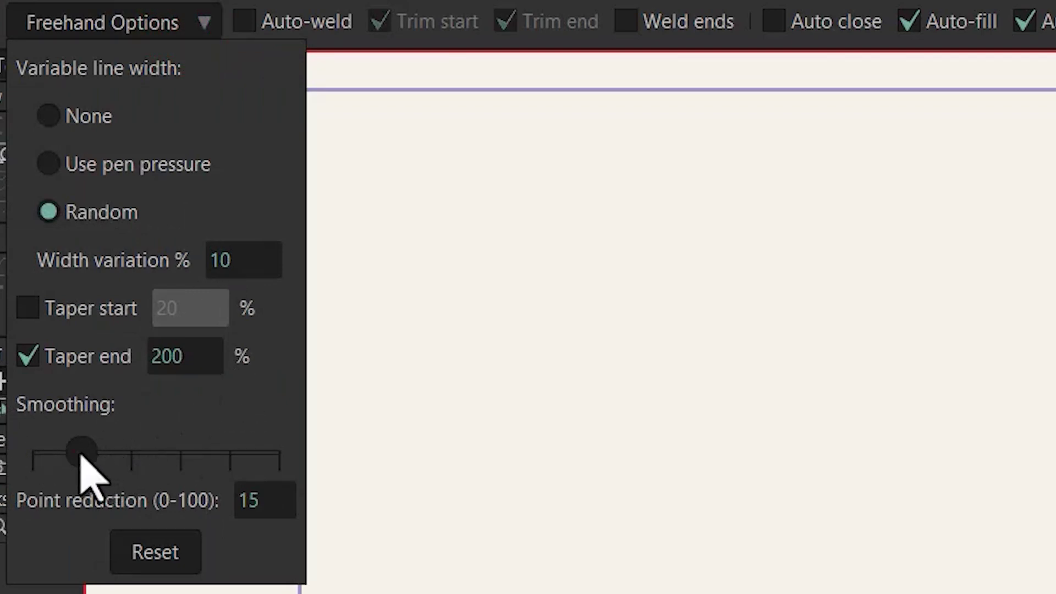
{"action": "left_click_drag", "start_coordinate": [81, 453], "coordinate": [34, 455]}
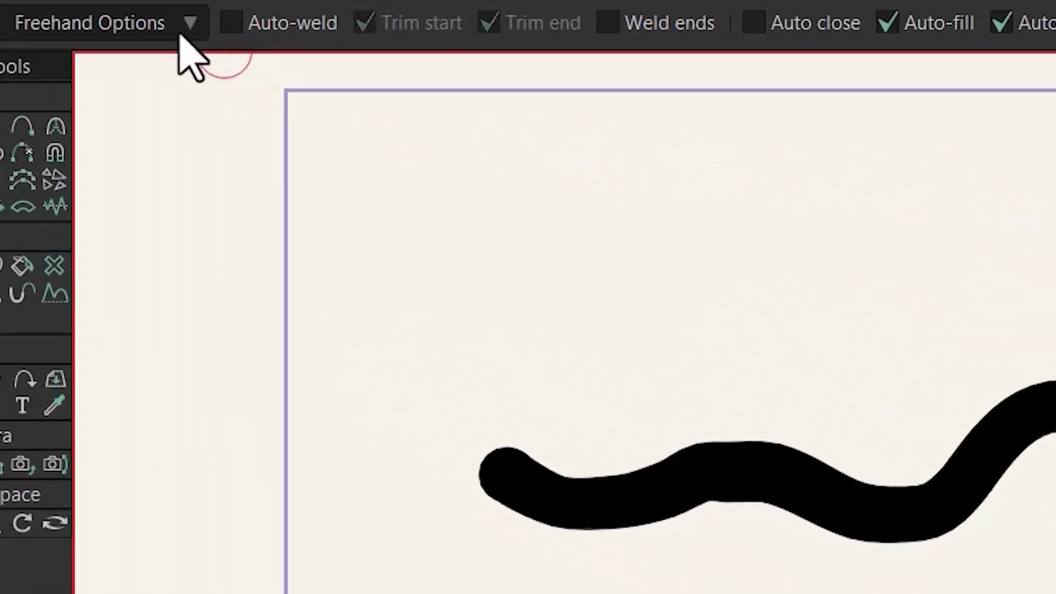
{"action": "left_click", "coordinate": [165, 23]}
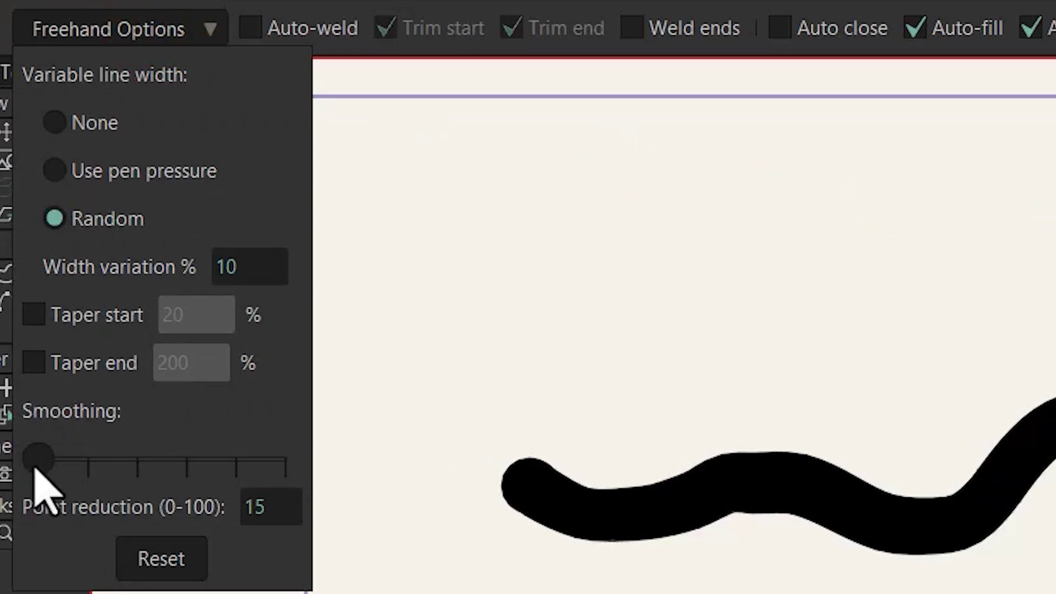
{"action": "left_click_drag", "start_coordinate": [36, 466], "coordinate": [330, 467]}
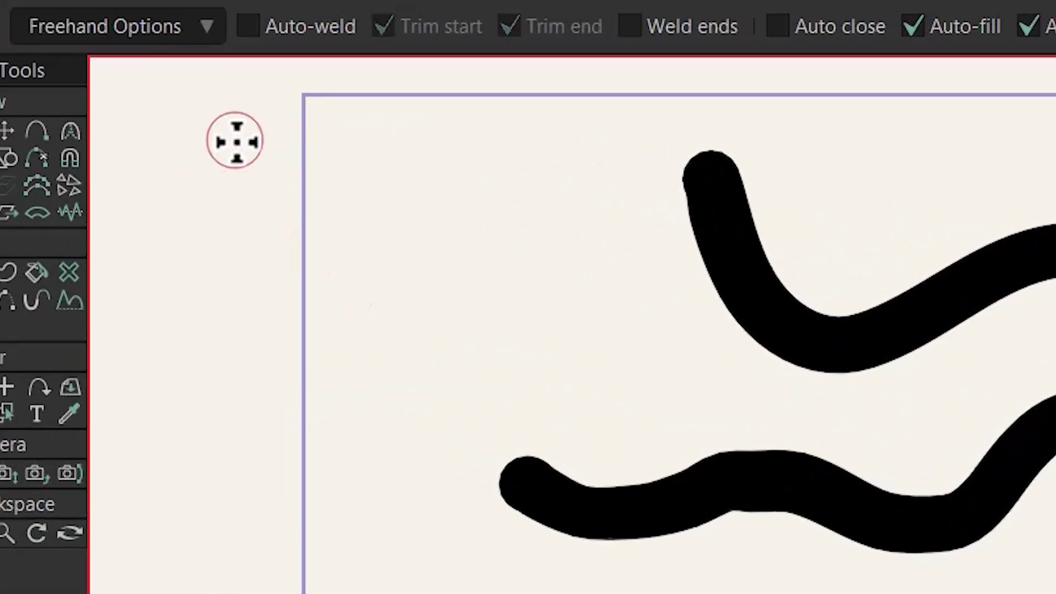
- Set freehand Point reduction to 100 and draw a third, sparsely pointed wavy stroke
{"action": "left_click", "coordinate": [161, 23]}
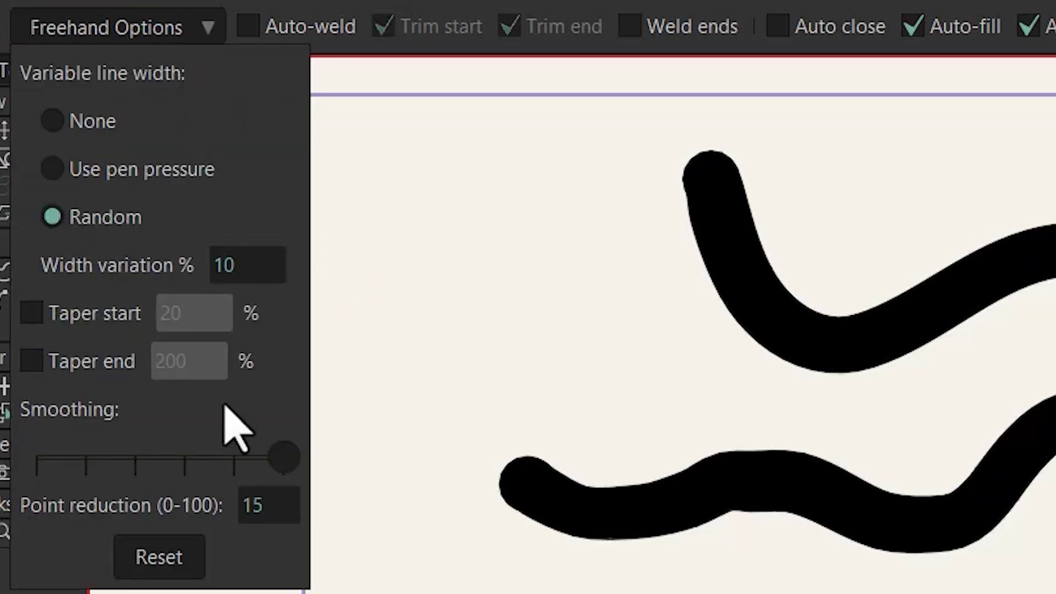
{"action": "double_click", "coordinate": [264, 504]}
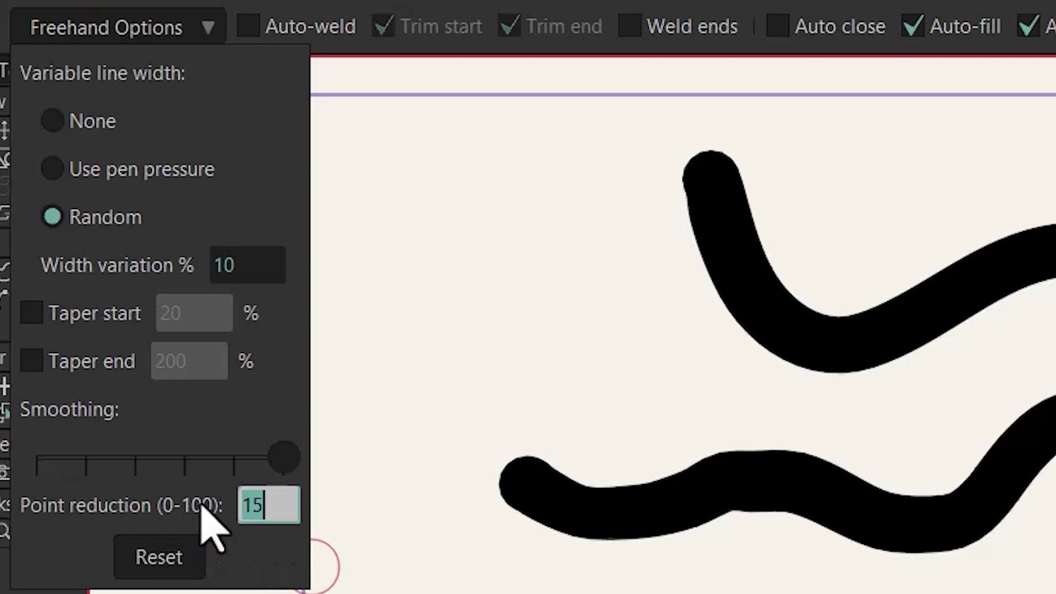
{"action": "type", "text": "100"}
{"action": "key", "text": "Return"}
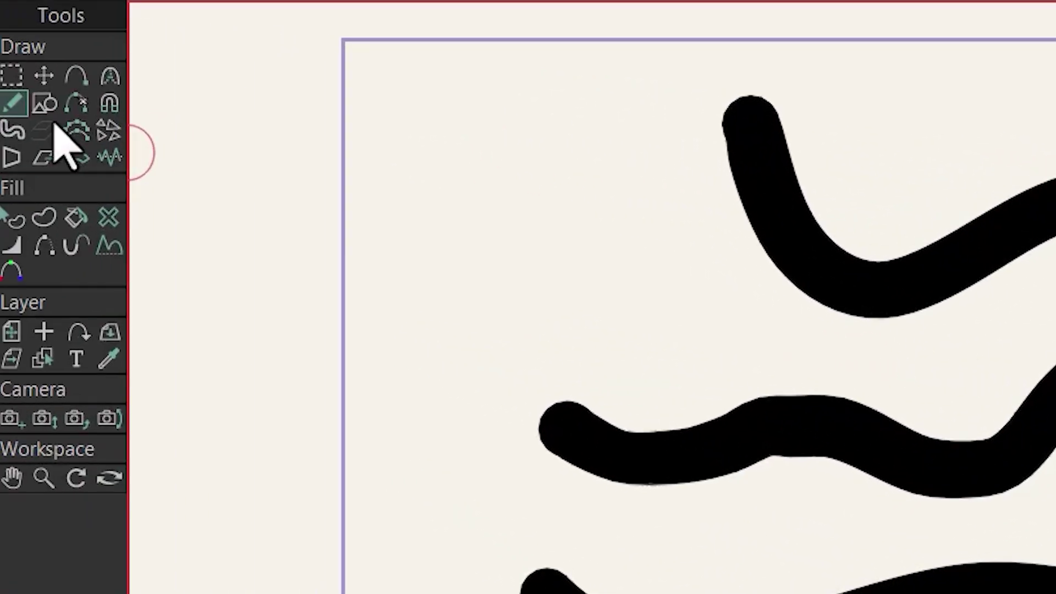
- Select the top stroke's points, apply Simplify, and set the simplify strength field to 100
{"action": "left_click", "coordinate": [17, 78]}
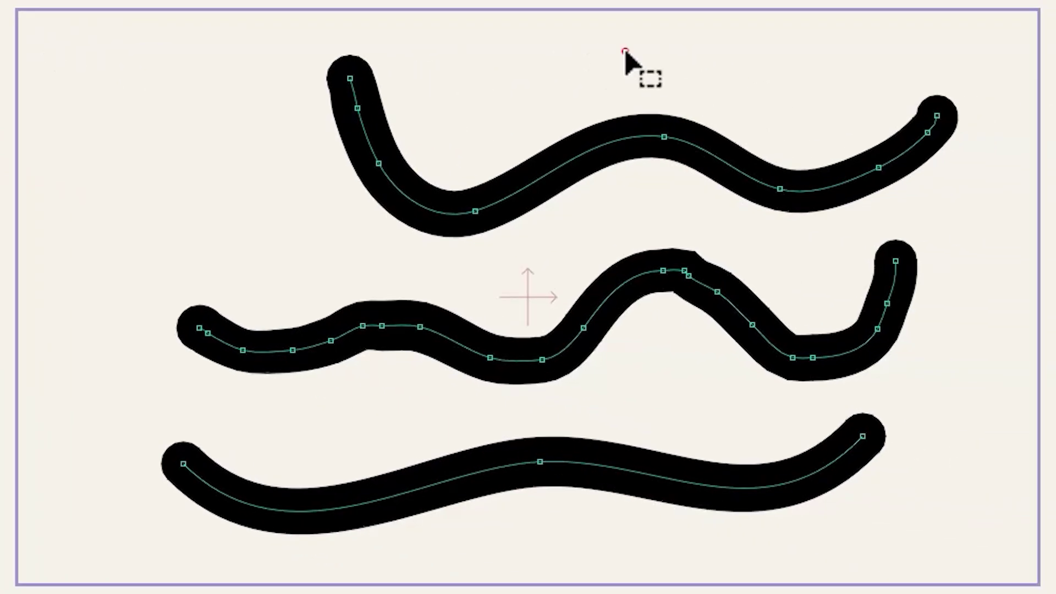
{"action": "mouse_move", "coordinate": [624, 50]}
{"action": "left_mouse_down"}
{"action": "mouse_move", "coordinate": [521, 52]}
{"action": "mouse_move", "coordinate": [347, 34]}
{"action": "mouse_move", "coordinate": [271, 89]}
{"action": "mouse_move", "coordinate": [354, 223]}
{"action": "mouse_move", "coordinate": [434, 278]}
{"action": "mouse_move", "coordinate": [603, 232]}
{"action": "mouse_move", "coordinate": [842, 232]}
{"action": "mouse_move", "coordinate": [811, 61]}
{"action": "mouse_move", "coordinate": [624, 56]}
{"action": "mouse_move", "coordinate": [588, 52]}
{"action": "left_mouse_up"}
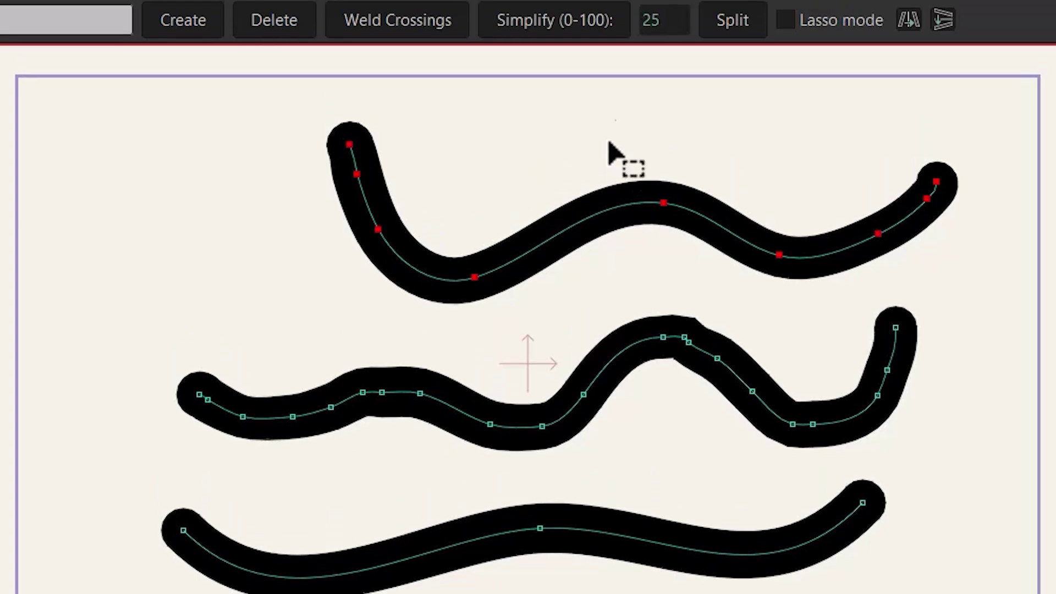
{"action": "left_click", "coordinate": [573, 33]}
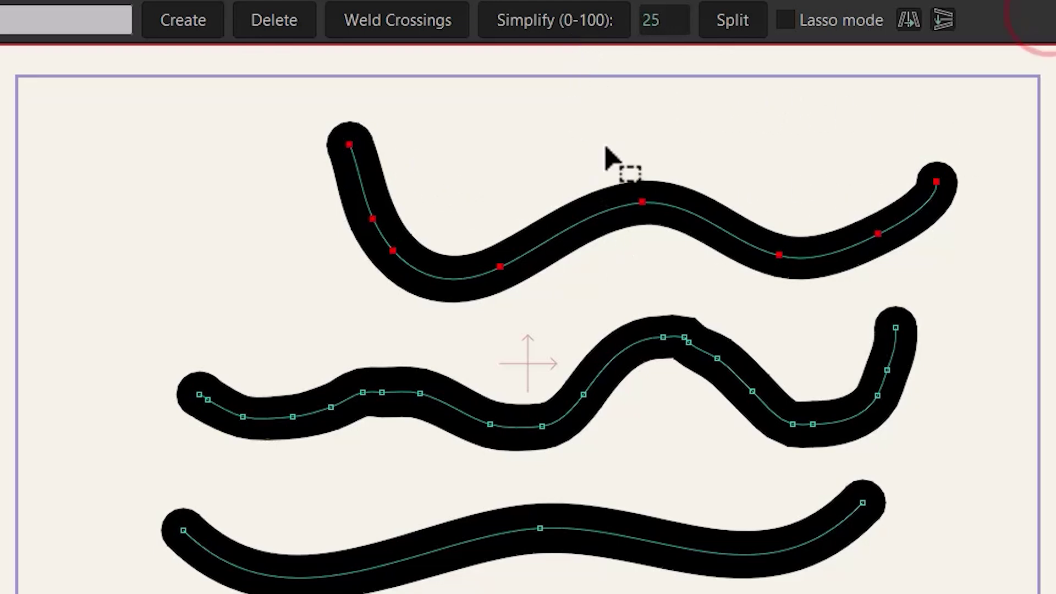
{"action": "left_click", "coordinate": [661, 25]}
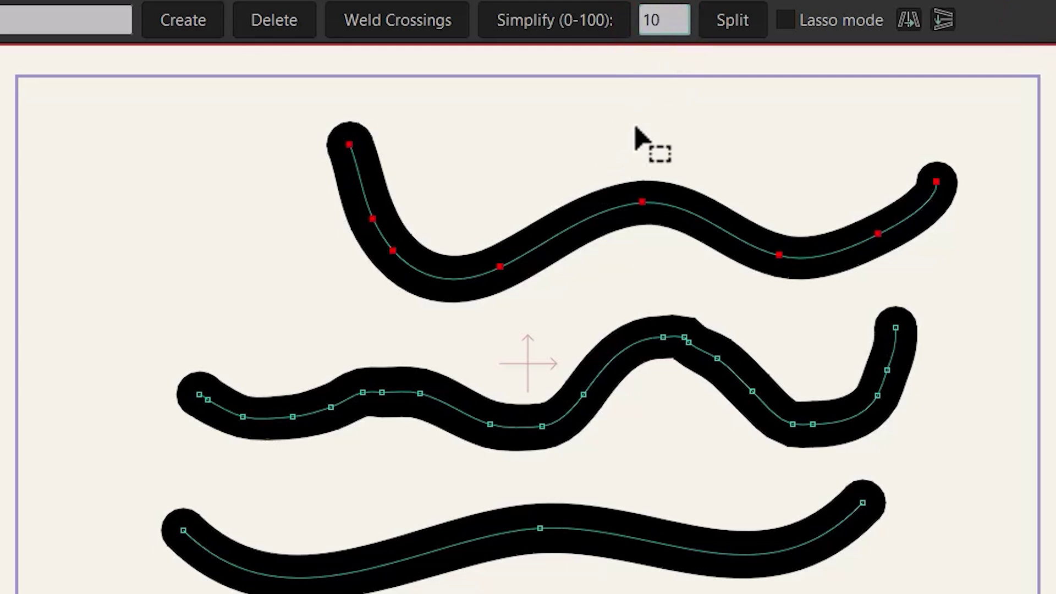
- Simplify the top stroke's curve, then select all points and delete the three strokes
{"action": "left_click", "coordinate": [560, 29]}
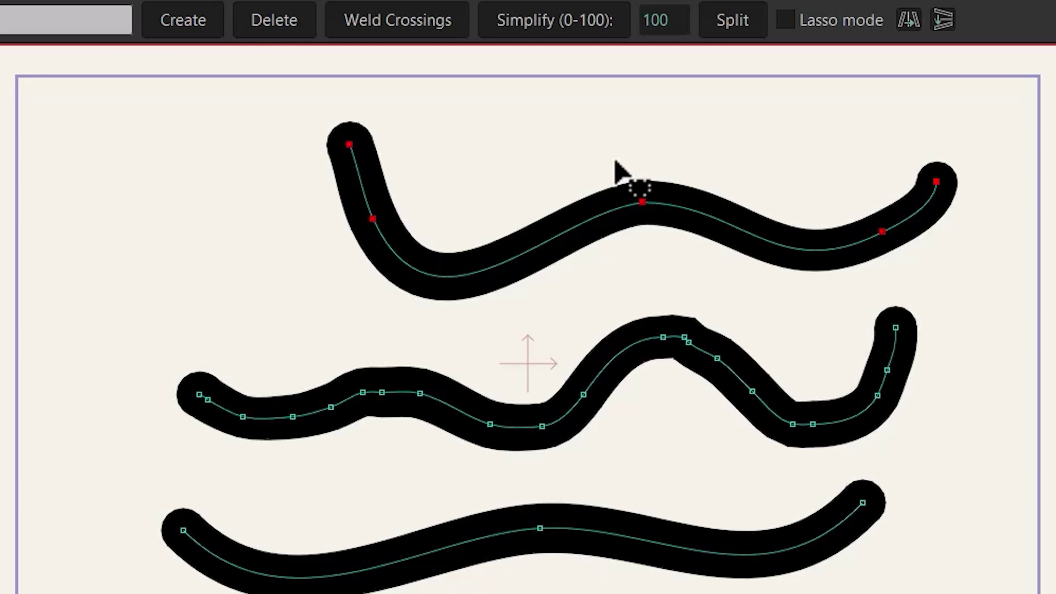
{"action": "key", "text": "ctrl+a"}
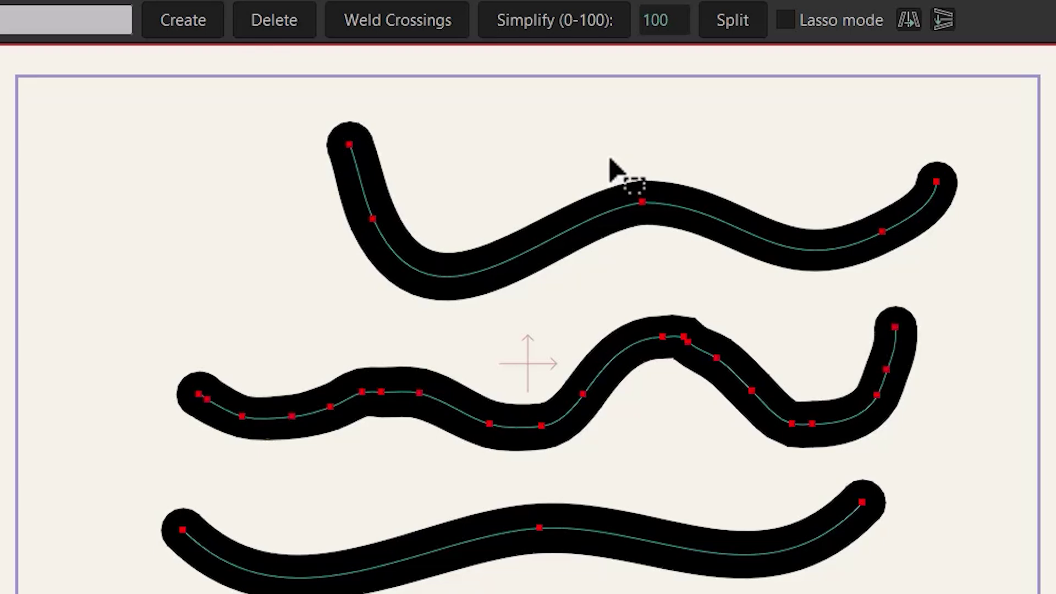
{"action": "key", "text": "Delete"}
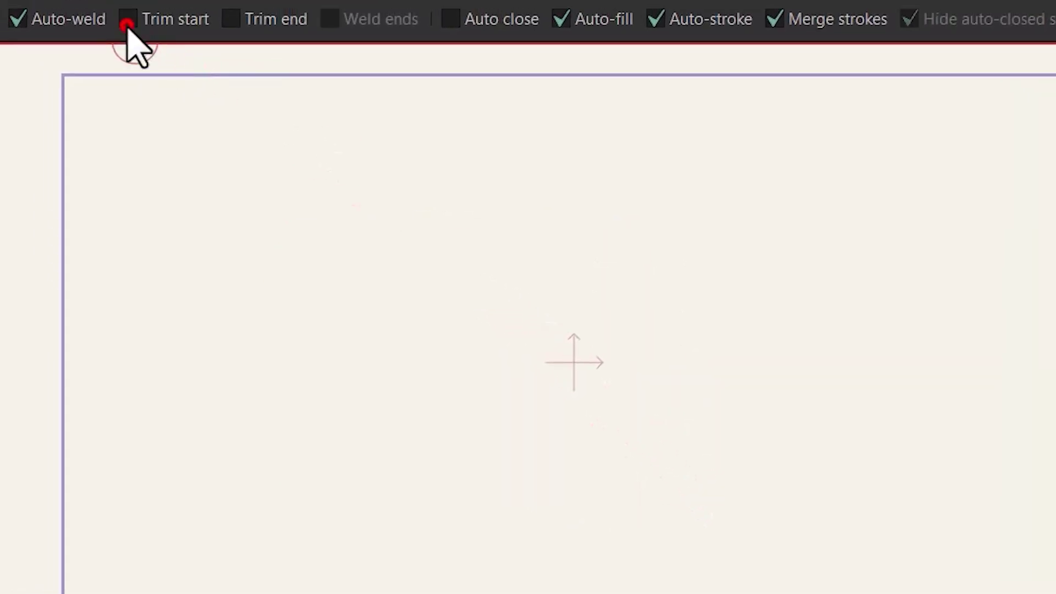
- Enable Trim start and Trim end, testing loops, and draw a self-crossing loop forming a filled teardrop
{"action": "left_click", "coordinate": [128, 18]}
{"action": "mouse_move", "coordinate": [861, 490]}
{"action": "left_mouse_down"}
{"action": "mouse_move", "coordinate": [700, 313]}
{"action": "mouse_move", "coordinate": [531, 212]}
{"action": "mouse_move", "coordinate": [435, 218]}
{"action": "mouse_move", "coordinate": [369, 289]}
{"action": "mouse_move", "coordinate": [344, 362]}
{"action": "mouse_move", "coordinate": [364, 433]}
{"action": "mouse_move", "coordinate": [412, 482]}
{"action": "mouse_move", "coordinate": [579, 505]}
{"action": "mouse_move", "coordinate": [745, 400]}
{"action": "mouse_move", "coordinate": [857, 251]}
{"action": "left_mouse_up"}
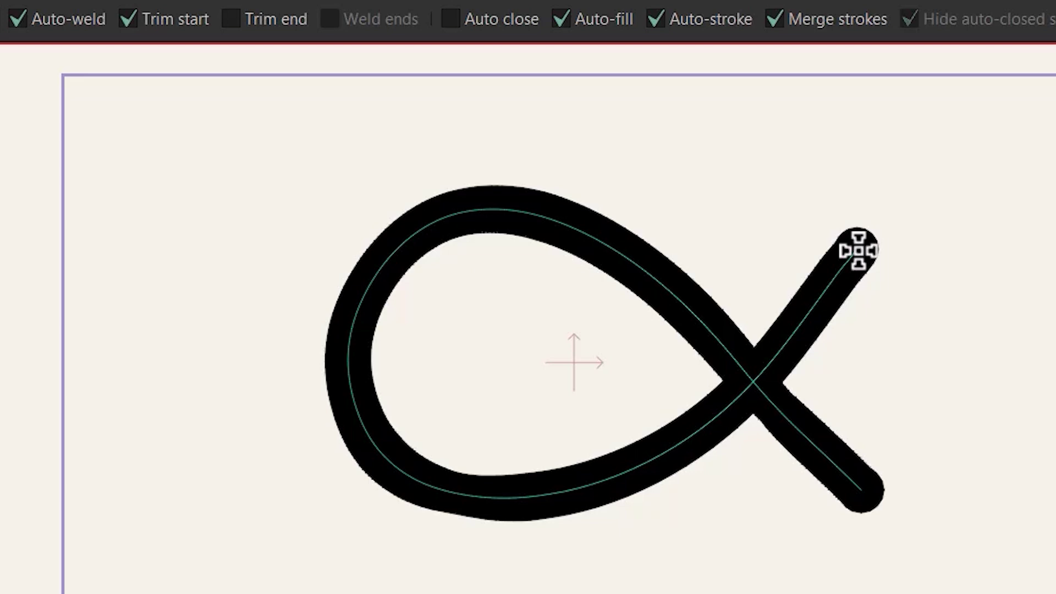
{"action": "left_click_drag", "start_coordinate": [858, 251], "coordinate": [858, 246]}
{"action": "key", "text": "ctrl+z"}
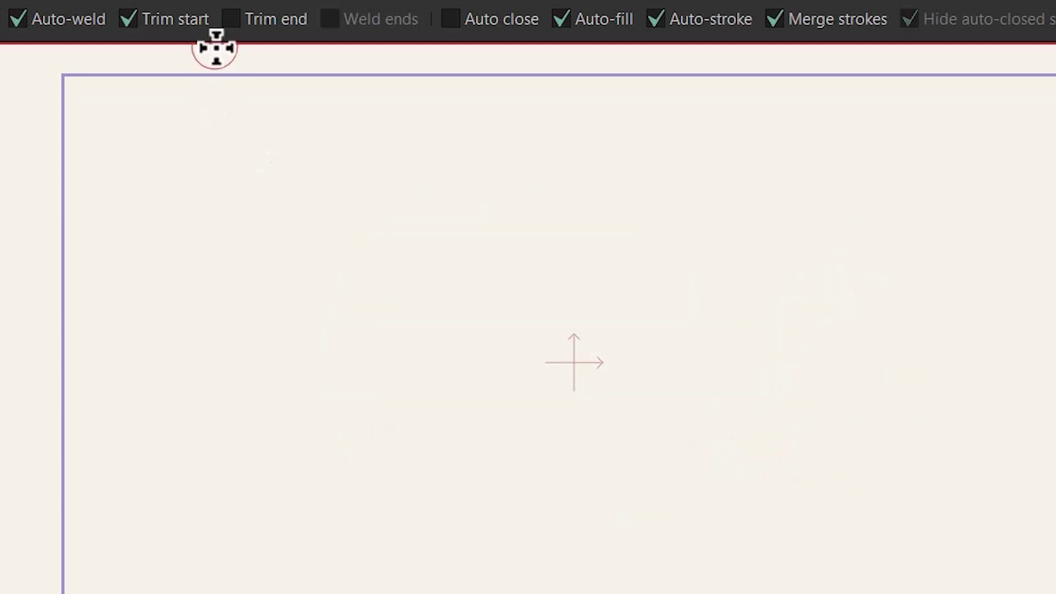
{"action": "left_click", "coordinate": [230, 20]}
{"action": "mouse_move", "coordinate": [792, 240]}
{"action": "left_mouse_down"}
{"action": "mouse_move", "coordinate": [541, 411]}
{"action": "mouse_move", "coordinate": [439, 400]}
{"action": "mouse_move", "coordinate": [384, 283]}
{"action": "mouse_move", "coordinate": [439, 220]}
{"action": "mouse_move", "coordinate": [603, 215]}
{"action": "mouse_move", "coordinate": [663, 287]}
{"action": "mouse_move", "coordinate": [706, 394]}
{"action": "mouse_move", "coordinate": [792, 499]}
{"action": "mouse_move", "coordinate": [777, 514]}
{"action": "left_mouse_up"}
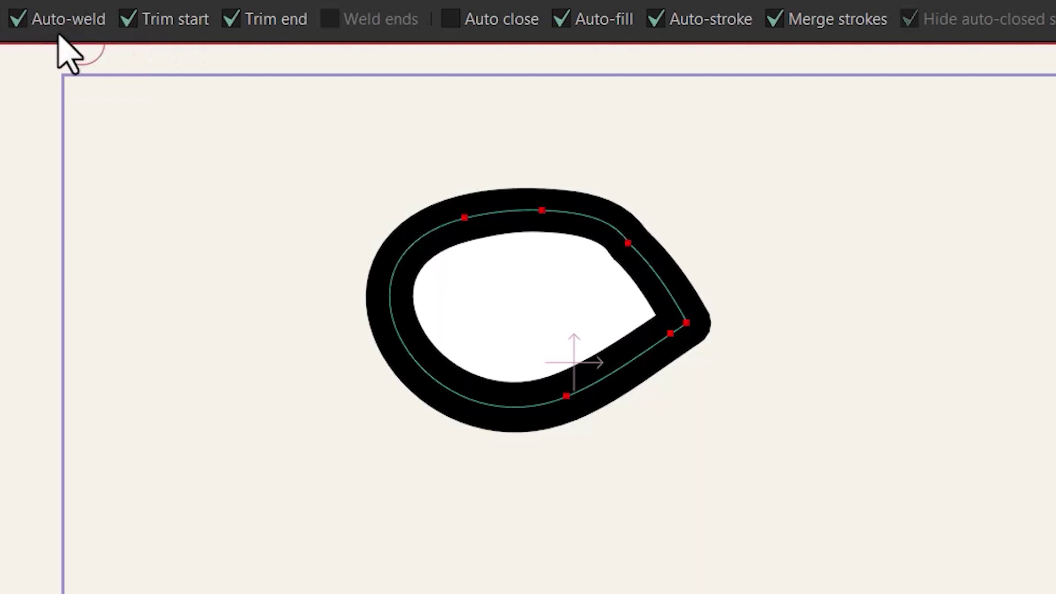
- Turn Auto-weld off, remove the teardrop, test and remove a welded loop, then turn Weld ends off
{"action": "left_click", "coordinate": [17, 19]}
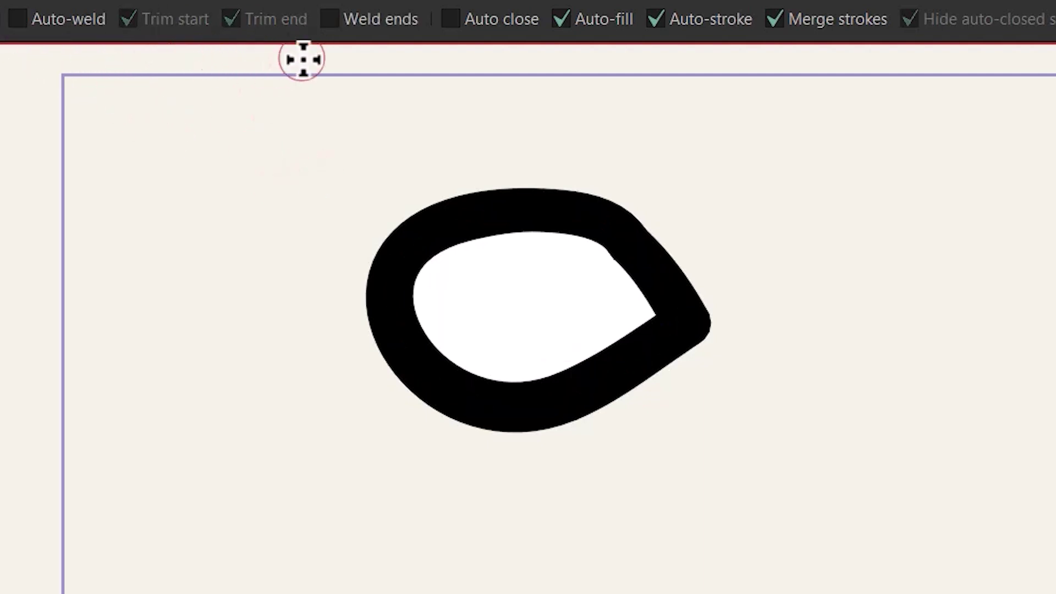
{"action": "key", "text": "ctrl+z"}
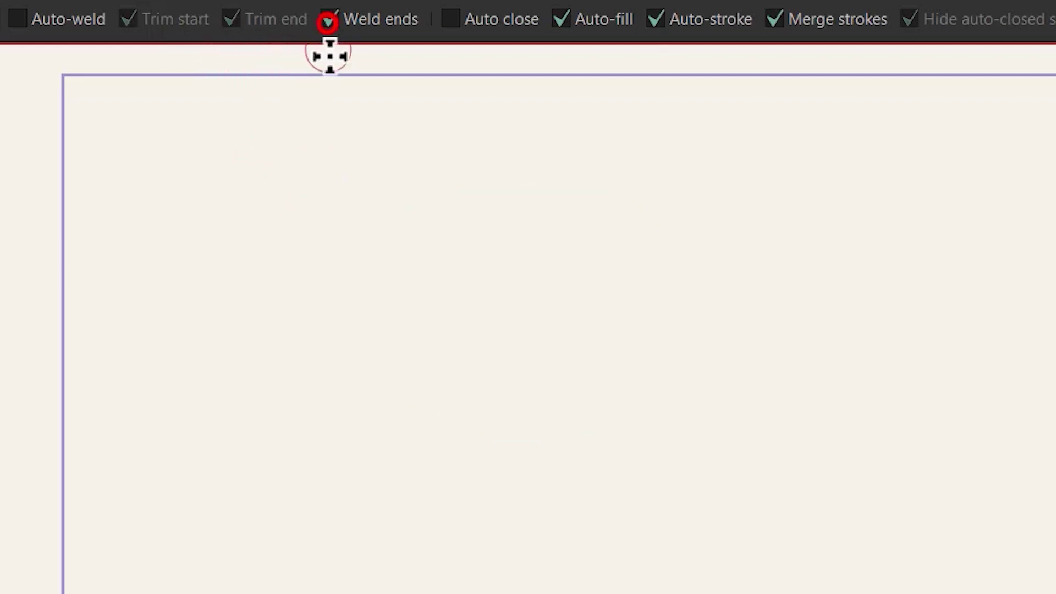
{"action": "mouse_move", "coordinate": [577, 226]}
{"action": "left_mouse_down"}
{"action": "mouse_move", "coordinate": [415, 397]}
{"action": "mouse_move", "coordinate": [441, 486]}
{"action": "mouse_move", "coordinate": [547, 535]}
{"action": "mouse_move", "coordinate": [693, 538]}
{"action": "mouse_move", "coordinate": [871, 444]}
{"action": "mouse_move", "coordinate": [899, 336]}
{"action": "mouse_move", "coordinate": [867, 278]}
{"action": "mouse_move", "coordinate": [783, 233]}
{"action": "mouse_move", "coordinate": [583, 228]}
{"action": "left_mouse_up"}
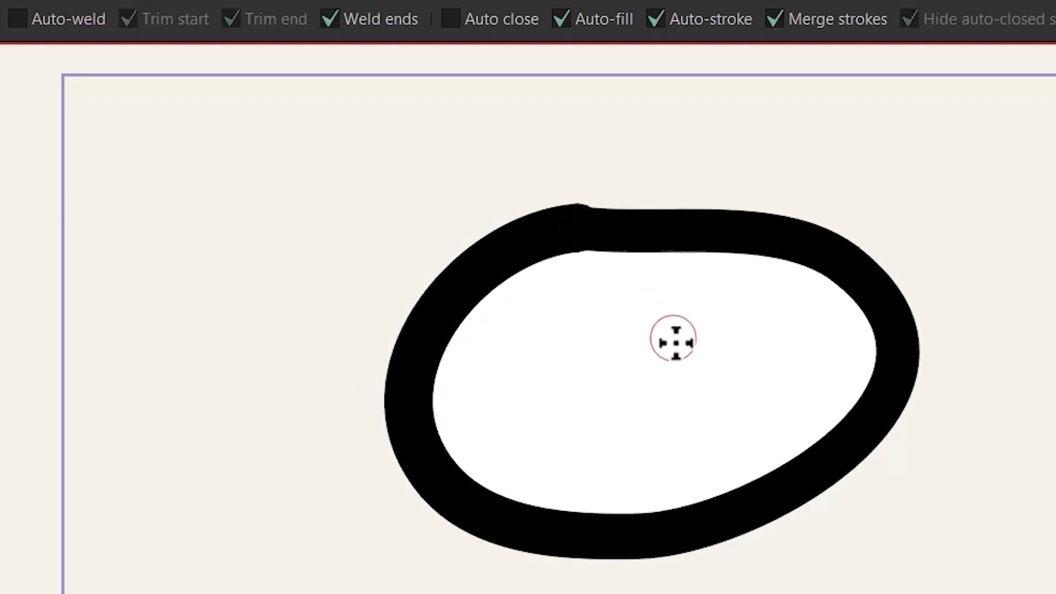
{"action": "key", "text": "ctrl+z"}
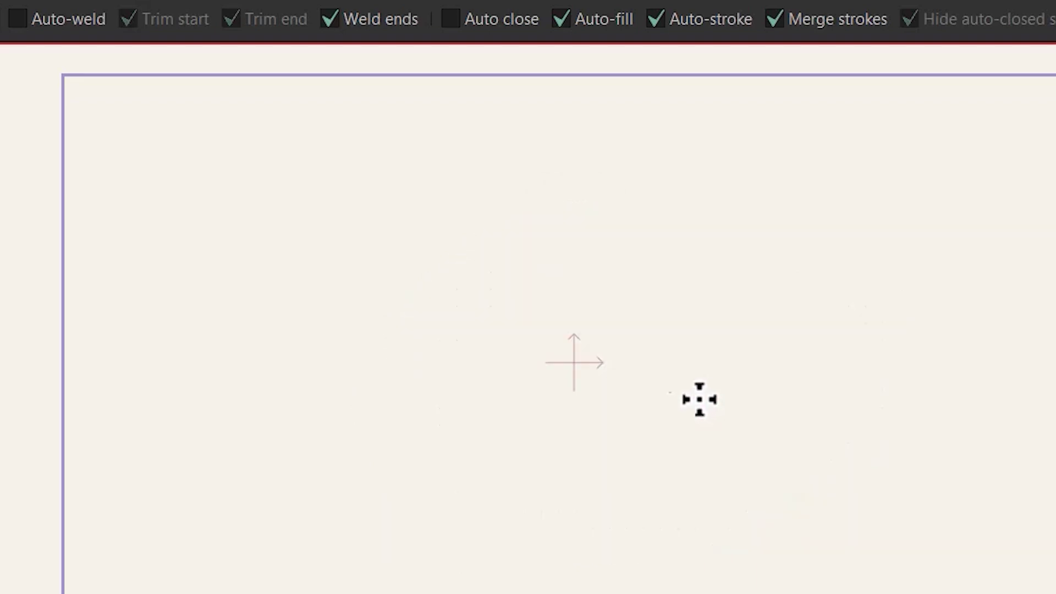
{"action": "left_click", "coordinate": [330, 19]}
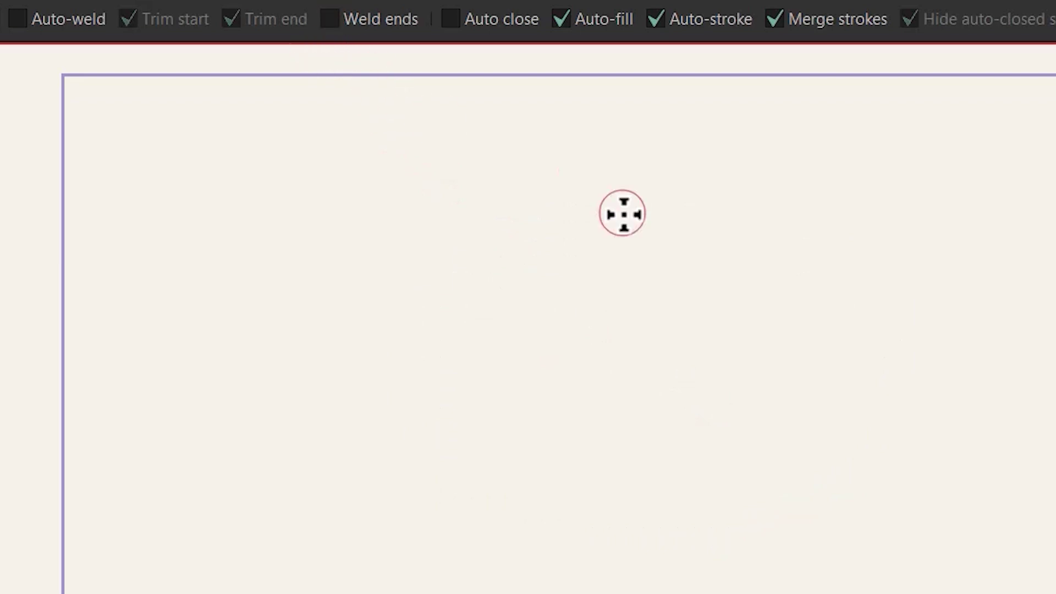
- Enable Auto close and draw an open loop that seals into a white-filled oval
{"action": "left_click", "coordinate": [454, 22]}
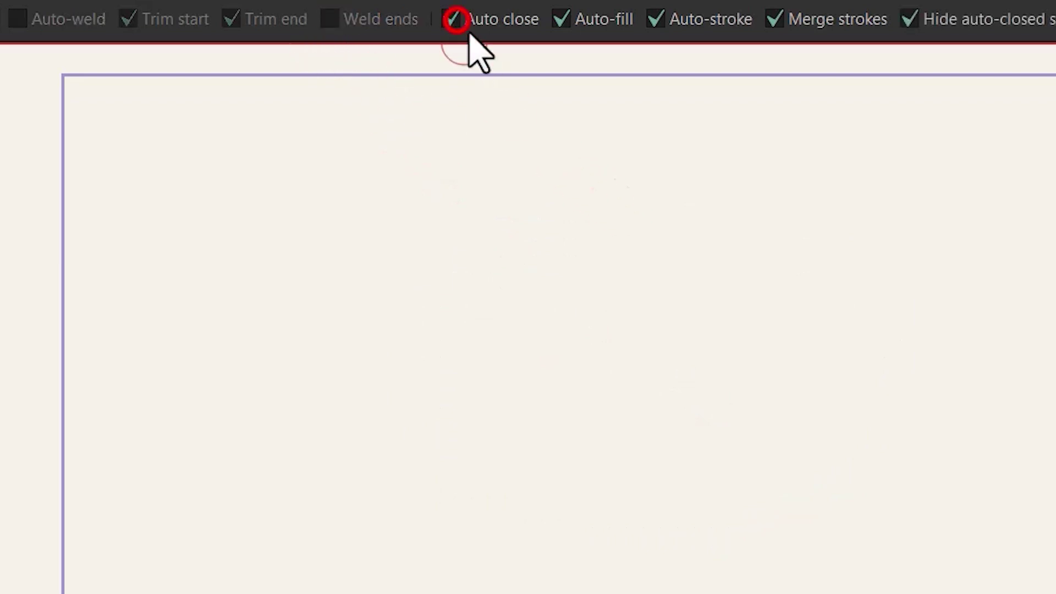
{"action": "mouse_move", "coordinate": [680, 218]}
{"action": "left_mouse_down"}
{"action": "mouse_move", "coordinate": [420, 488]}
{"action": "mouse_move", "coordinate": [958, 345]}
{"action": "mouse_move", "coordinate": [868, 297]}
{"action": "left_mouse_up"}
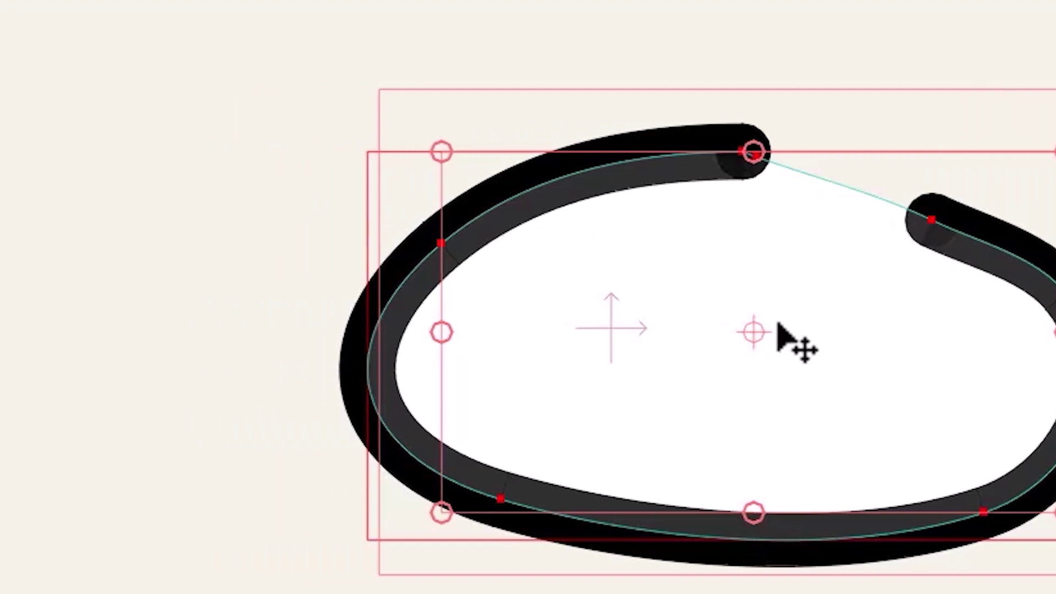
{"action": "left_click", "coordinate": [49, 180]}
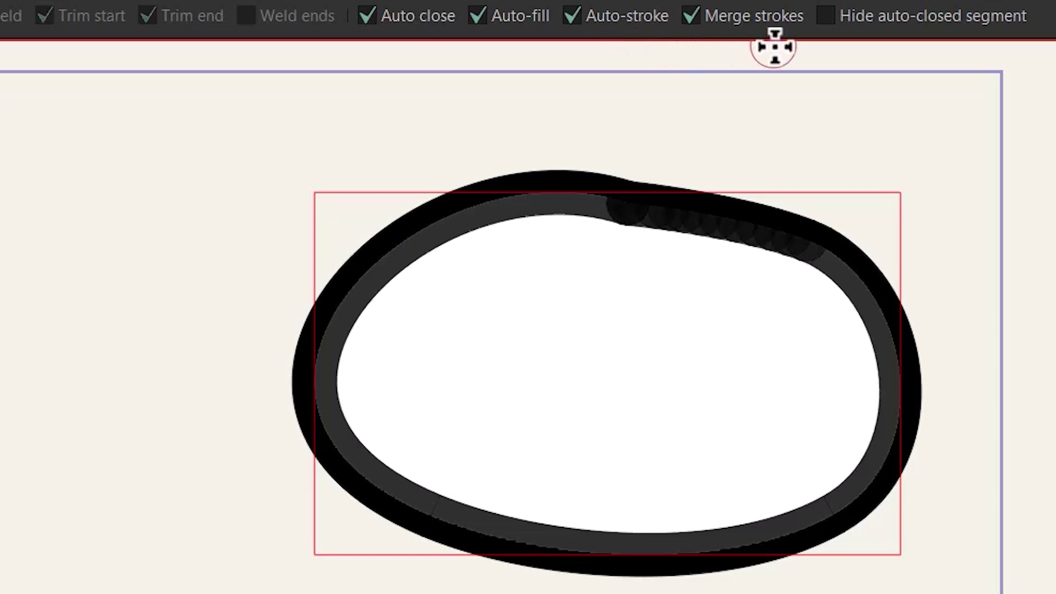
- Erase the filled oval from the canvas and uncheck Auto close in the Freehand options
{"action": "key", "text": "ctrl+a"}
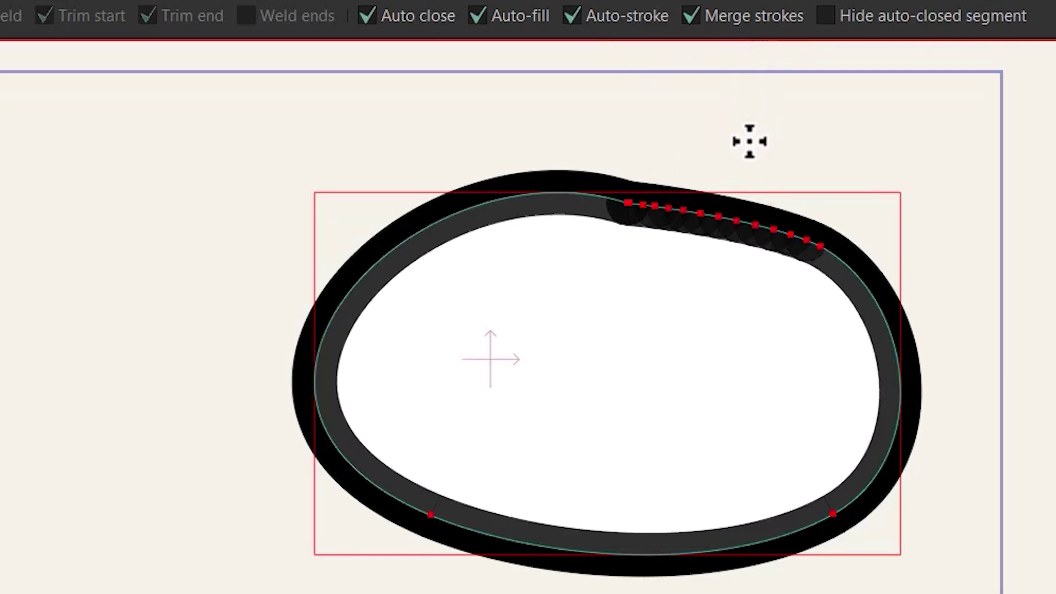
{"action": "mouse_move", "coordinate": [749, 141]}
{"action": "left_mouse_down"}
{"action": "mouse_move", "coordinate": [601, 217]}
{"action": "mouse_move", "coordinate": [738, 224]}
{"action": "mouse_move", "coordinate": [879, 318]}
{"action": "mouse_move", "coordinate": [521, 575]}
{"action": "mouse_move", "coordinate": [737, 208]}
{"action": "mouse_move", "coordinate": [646, 207]}
{"action": "mouse_move", "coordinate": [769, 218]}
{"action": "left_mouse_up"}
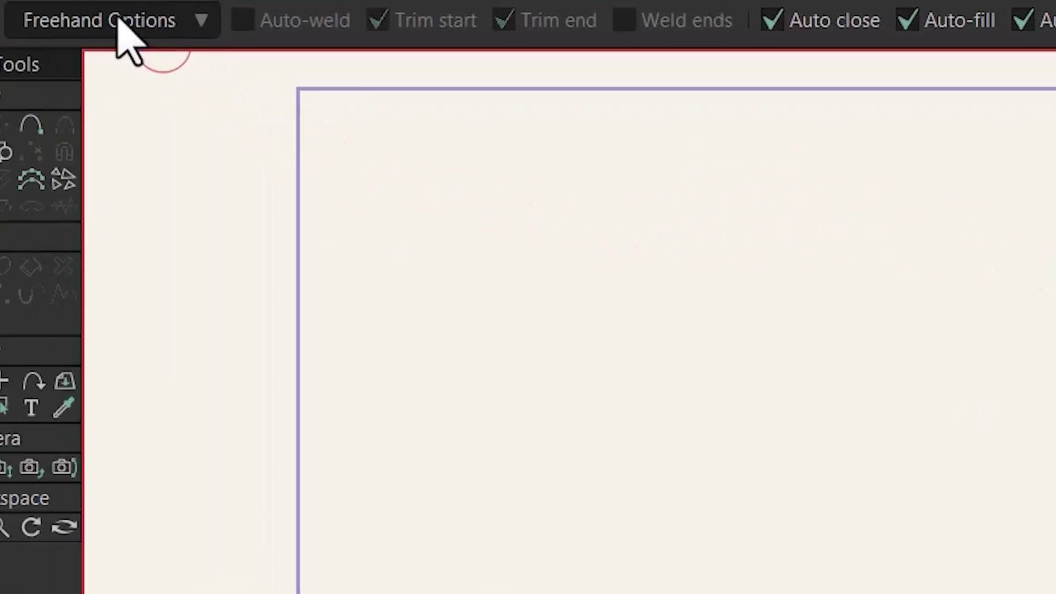
{"action": "left_click", "coordinate": [94, 22]}
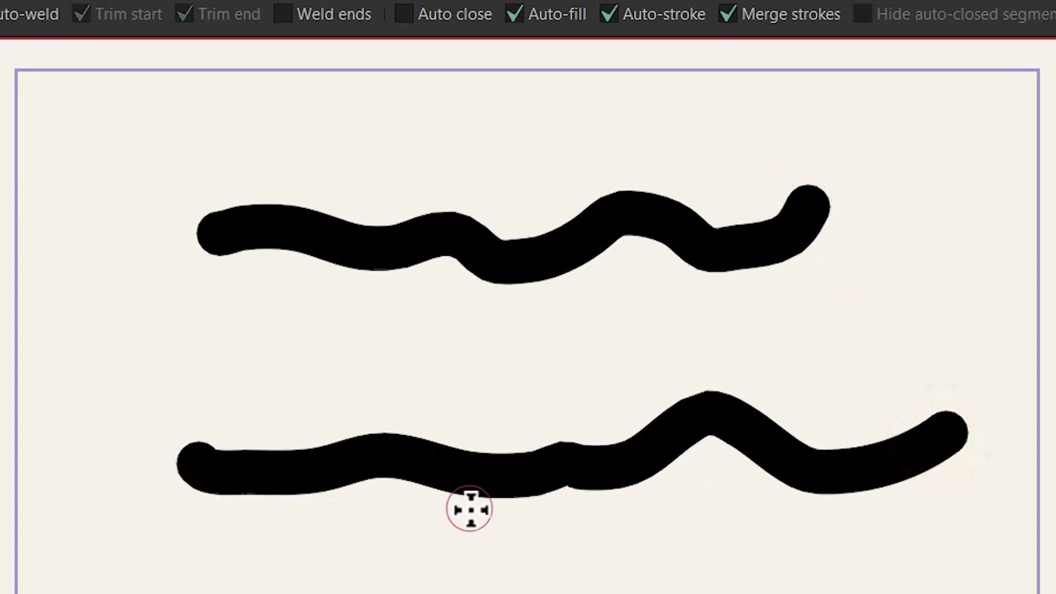
{"action": "key", "text": "q"}
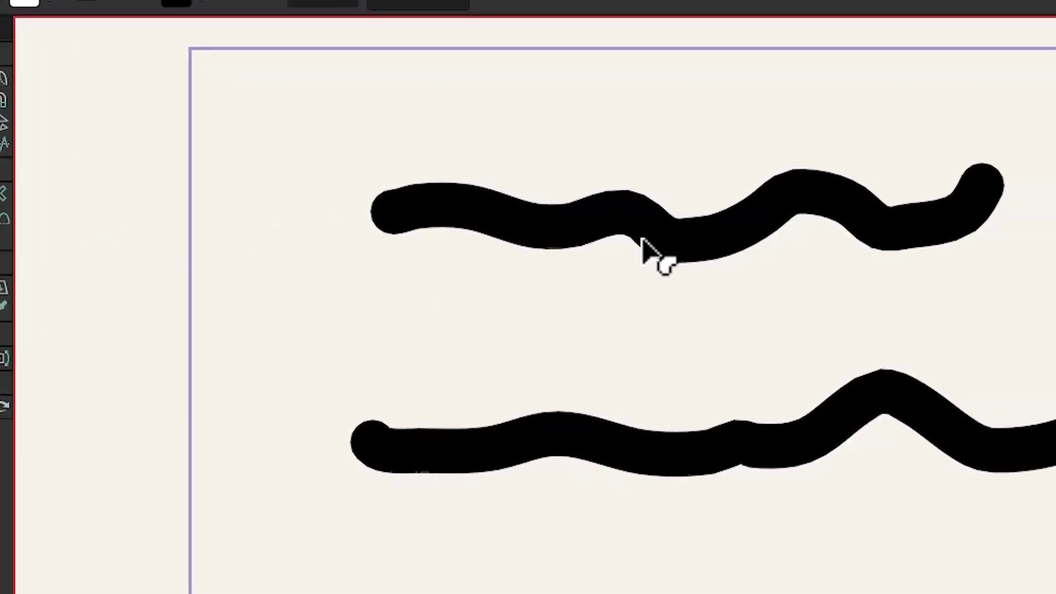
- Select both black wavy strokes and recolour them with the magenta Style swatch
{"action": "left_click", "coordinate": [531, 194]}
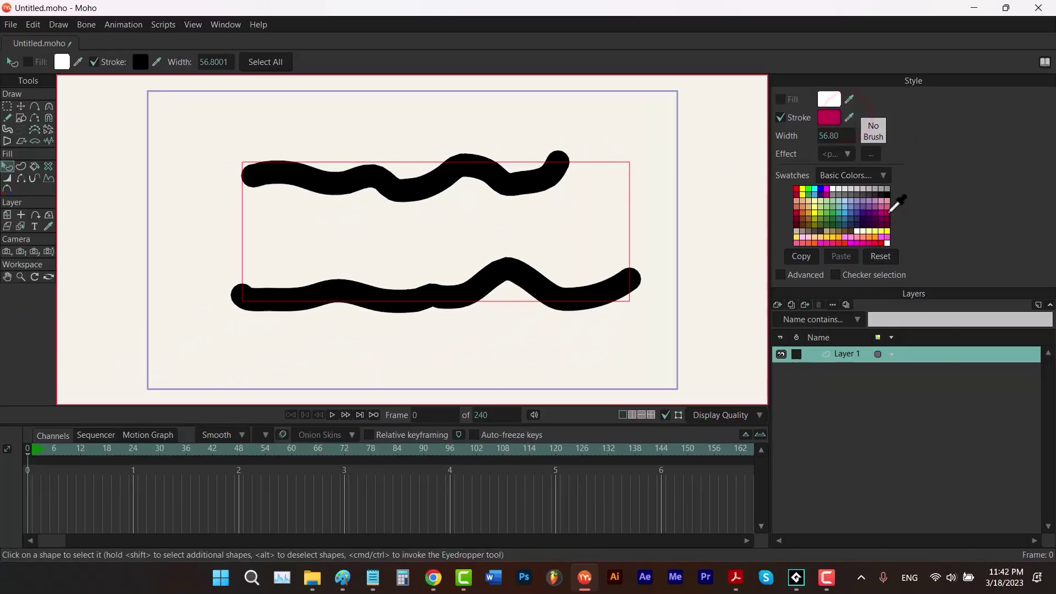
{"action": "left_click", "coordinate": [1016, 257]}
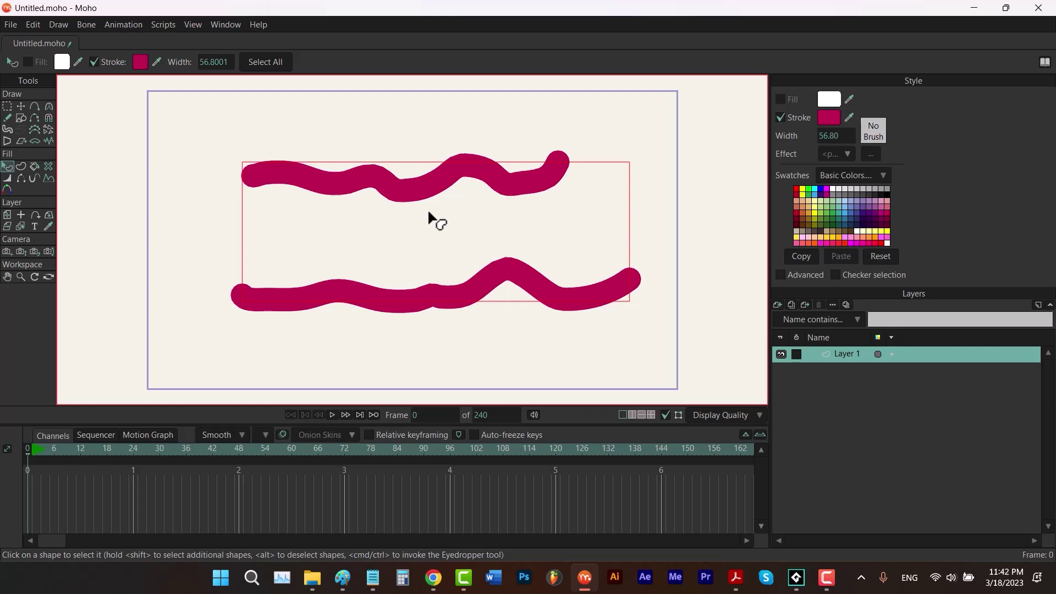
{"action": "left_click", "coordinate": [21, 105]}
- Delete the magenta strokes, turn off Merge strokes, and draw three separate stacked wavy strokes
{"action": "key", "text": "g"}
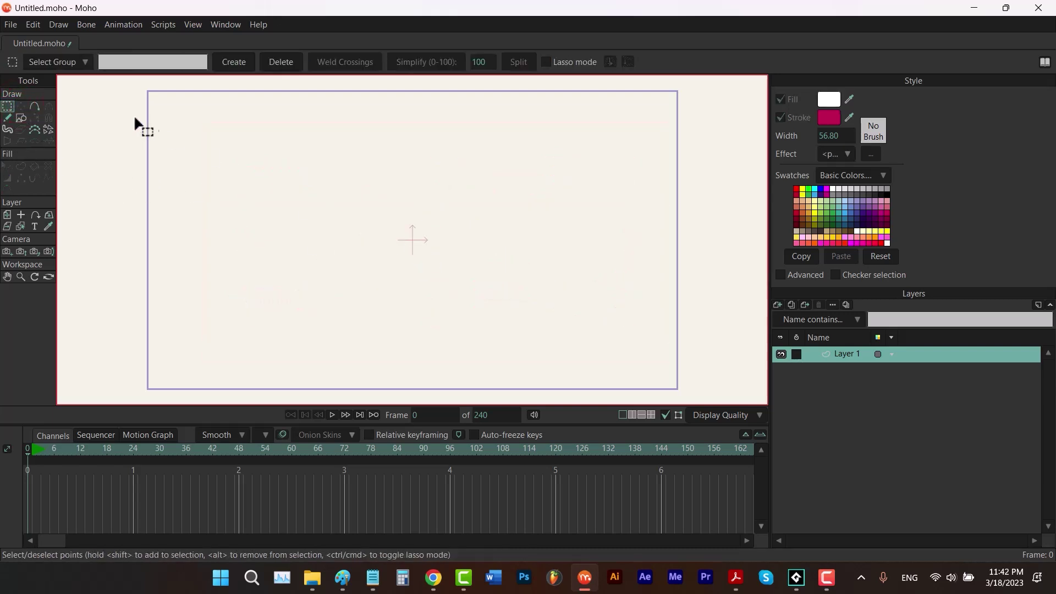
{"action": "left_click", "coordinate": [8, 117]}
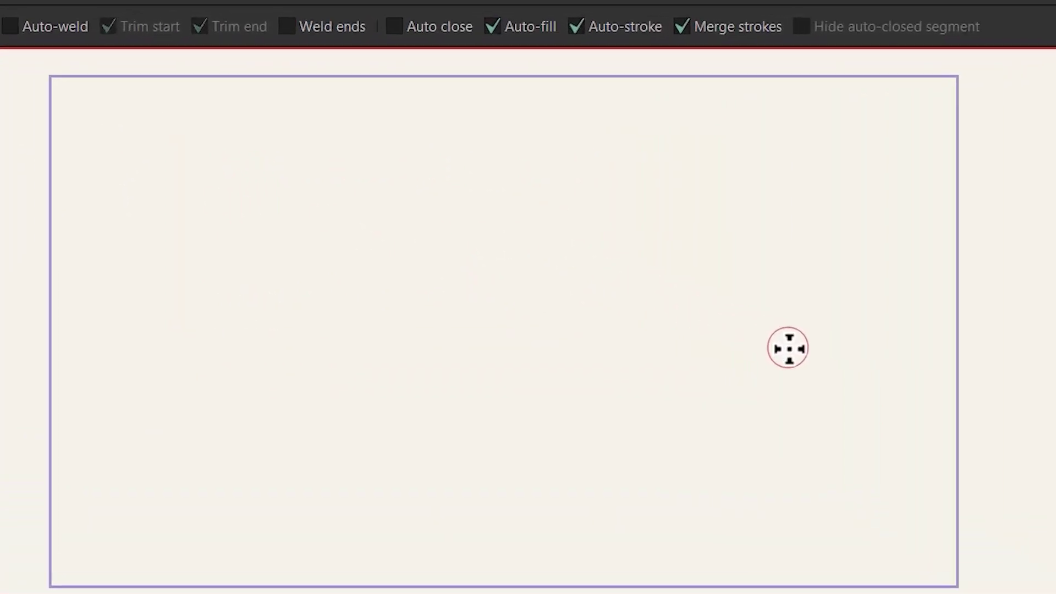
{"action": "left_click", "coordinate": [732, 15]}
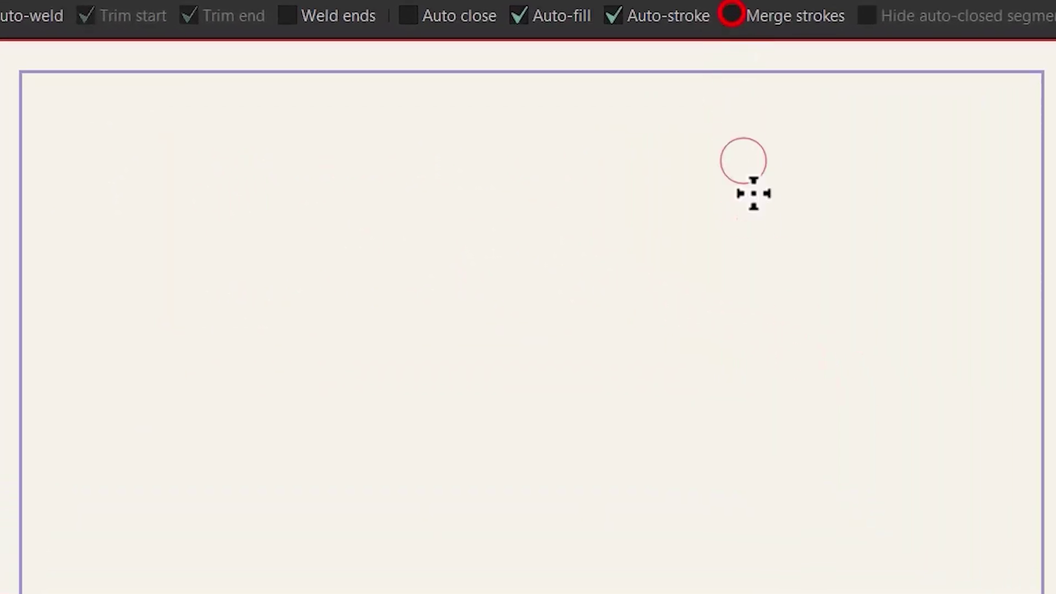
{"action": "mouse_move", "coordinate": [825, 181]}
{"action": "left_mouse_down"}
{"action": "mouse_move", "coordinate": [592, 226]}
{"action": "mouse_move", "coordinate": [322, 209]}
{"action": "left_mouse_up"}
{"action": "mouse_move", "coordinate": [845, 337]}
{"action": "left_mouse_down"}
{"action": "mouse_move", "coordinate": [578, 372]}
{"action": "mouse_move", "coordinate": [286, 385]}
{"action": "left_mouse_up"}
{"action": "left_click_drag", "start_coordinate": [806, 514], "coordinate": [290, 536]}
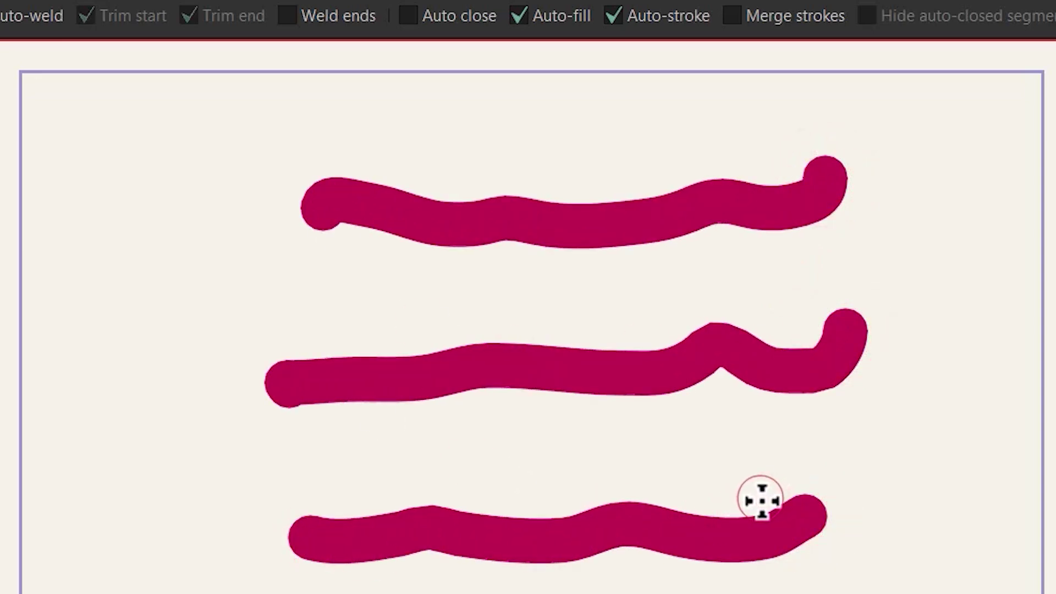
- Recolour the bottom wavy stroke yellow from the Style swatches
{"action": "key", "text": "q"}
{"action": "left_click", "coordinate": [663, 535]}
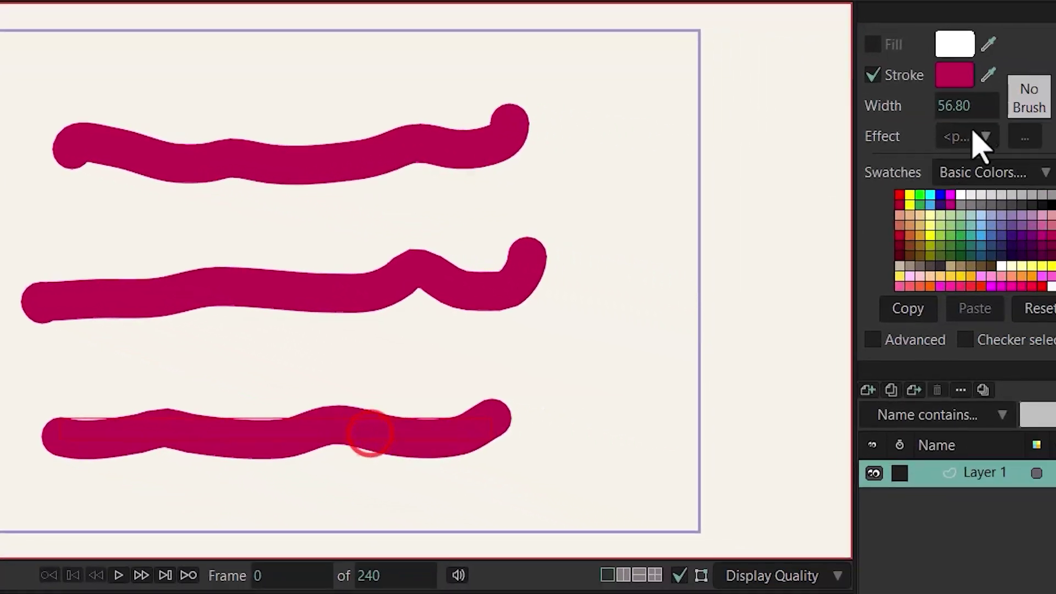
{"action": "left_click", "coordinate": [988, 75]}
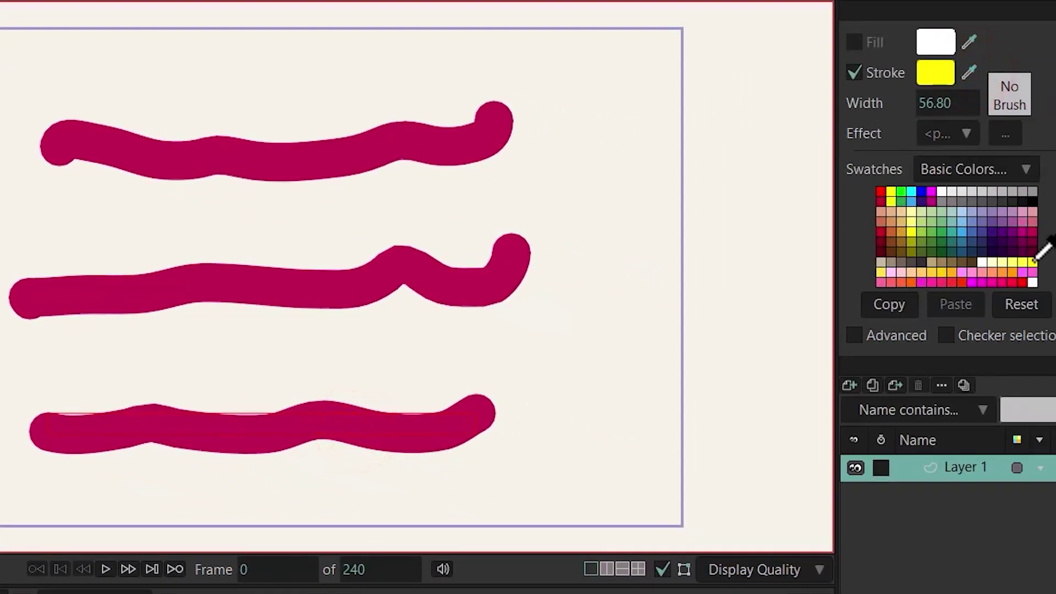
{"action": "left_click", "coordinate": [1034, 262]}
- Recolour the top wavy stroke black from the Style swatches
{"action": "left_click", "coordinate": [463, 153]}
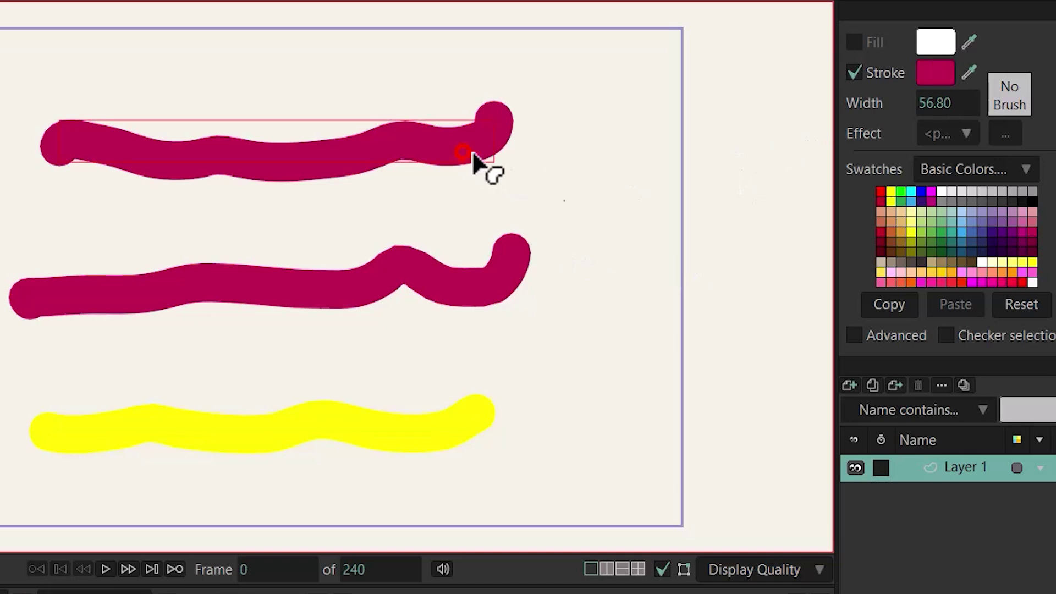
{"action": "left_click", "coordinate": [968, 72]}
{"action": "left_click", "coordinate": [966, 254]}
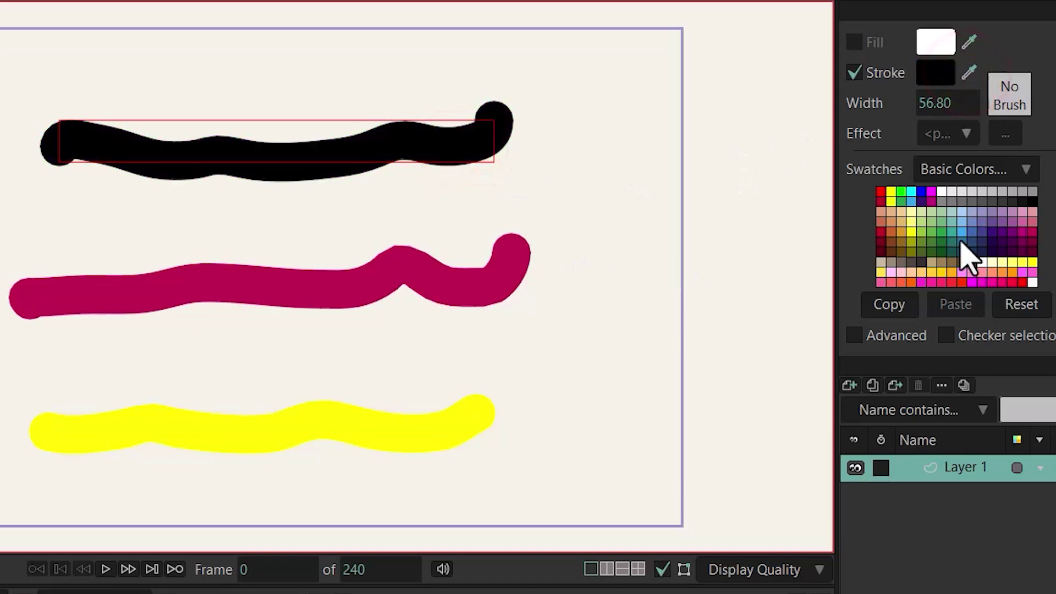